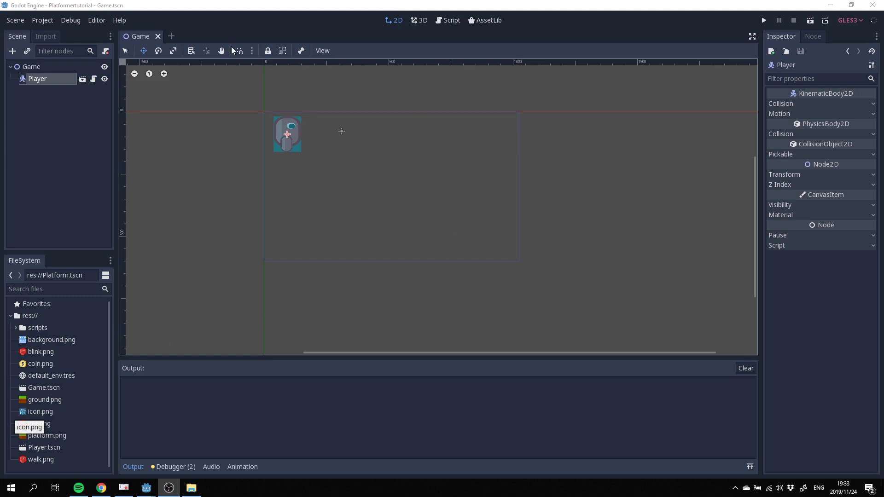
# Step: Run the game to test it, then close the running game window
pyautogui.click(190, 4)
pyautogui.click(765, 20)
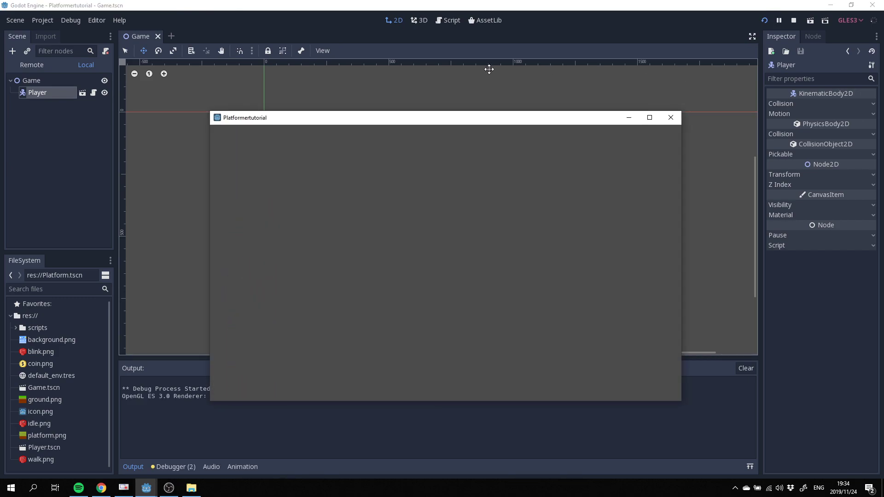
pyautogui.click(675, 116)
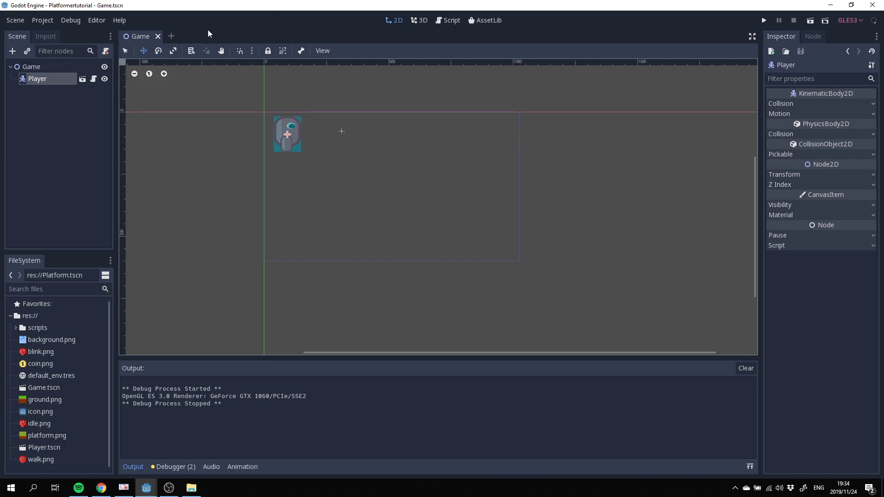
# Step: Create a new 2D scene and rename its root node to Platform
pyautogui.click(171, 36)
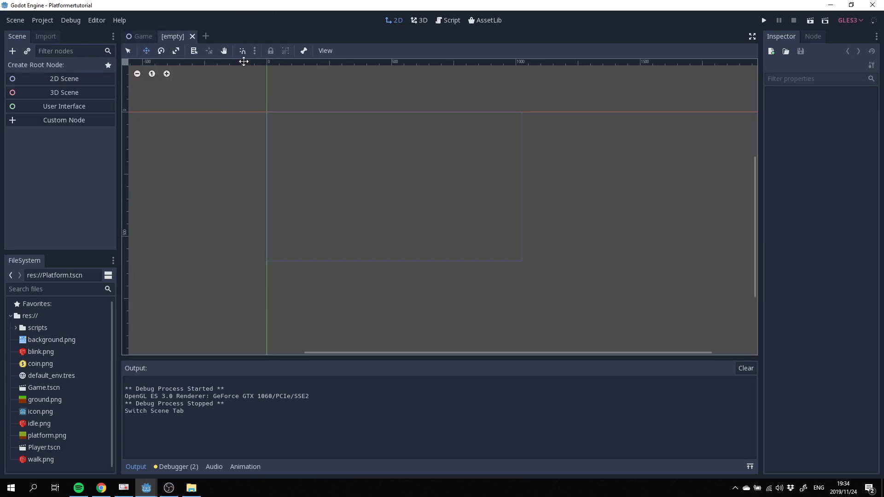
pyautogui.click(70, 82)
pyautogui.rightClick(27, 67)
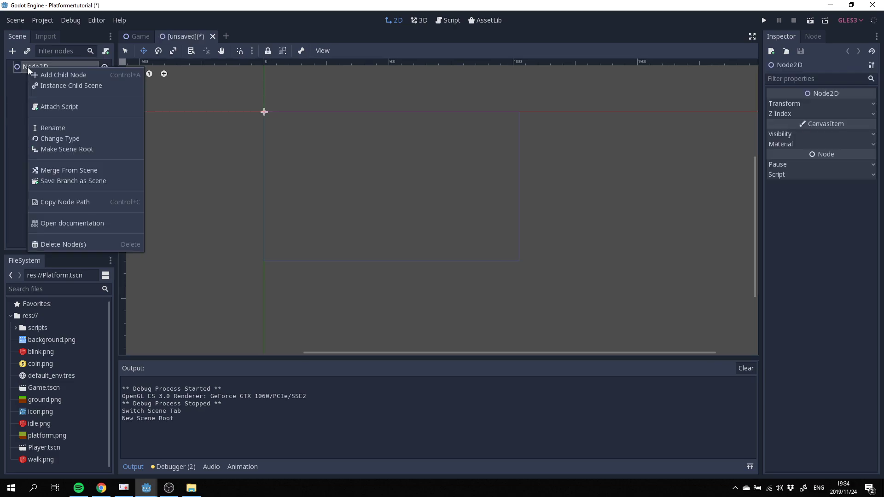
pyautogui.click(83, 128)
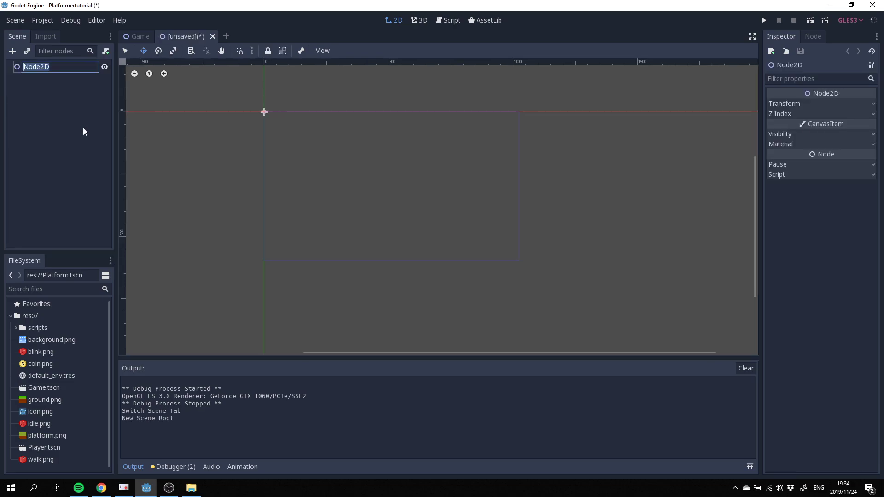
pyautogui.write('Platform')
pyautogui.press('Return')
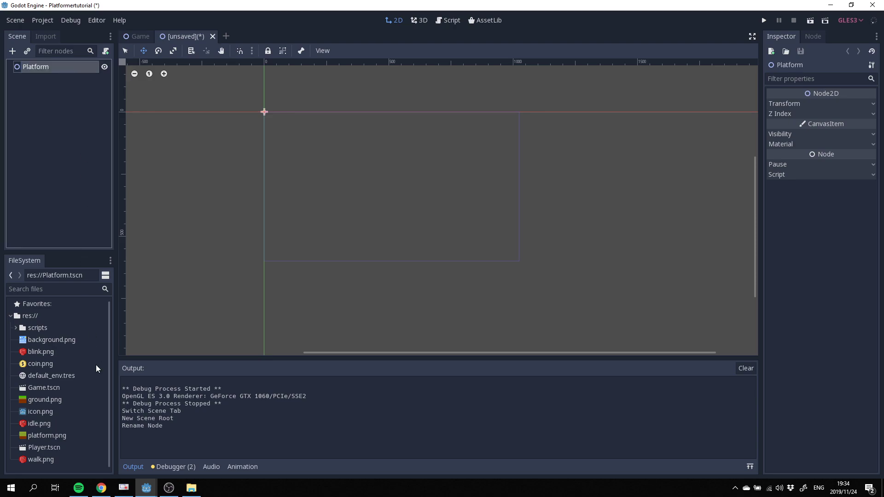
# Step: Add platform.png as a sprite and scale it down to a small size
pyautogui.moveTo(55, 435); pyautogui.dragTo(304, 170)
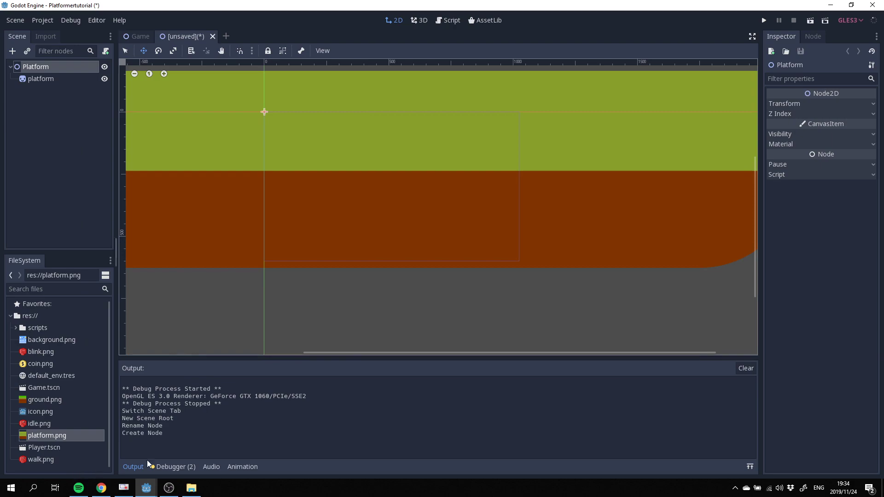
pyautogui.scroll(-3, 407, 203)
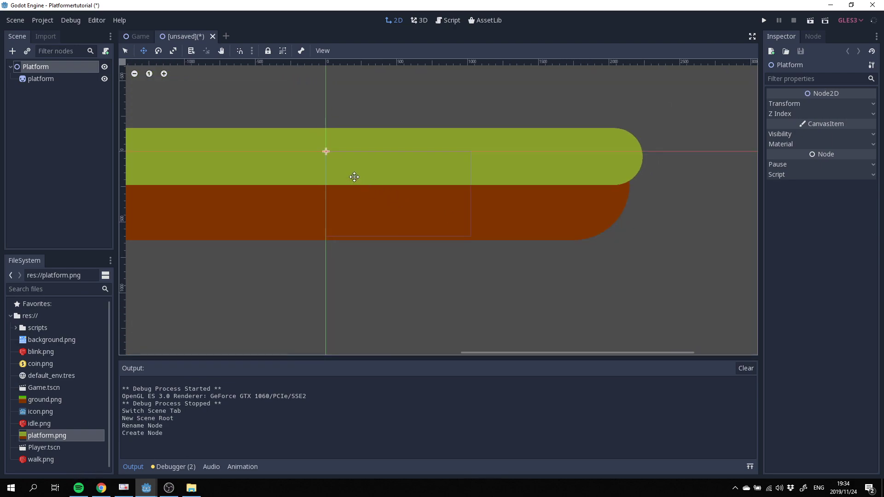
pyautogui.moveTo(354, 177); pyautogui.dragTo(370, 175, button='middle')
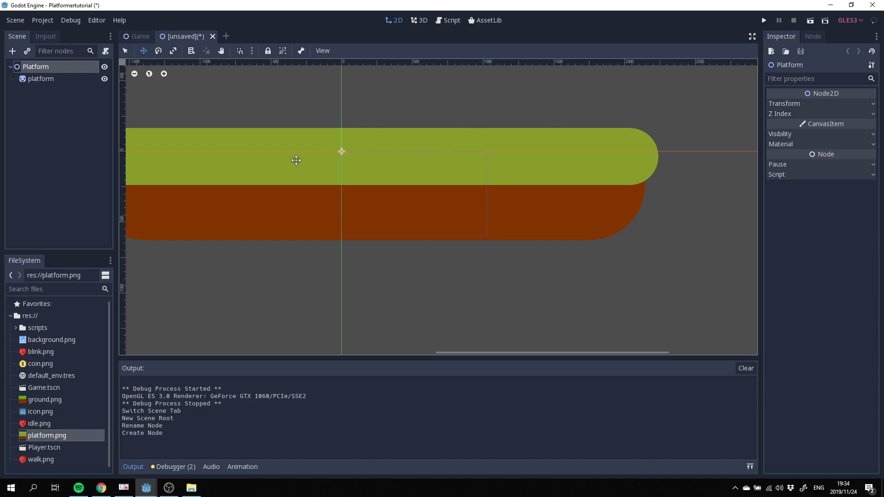
pyautogui.click(136, 36)
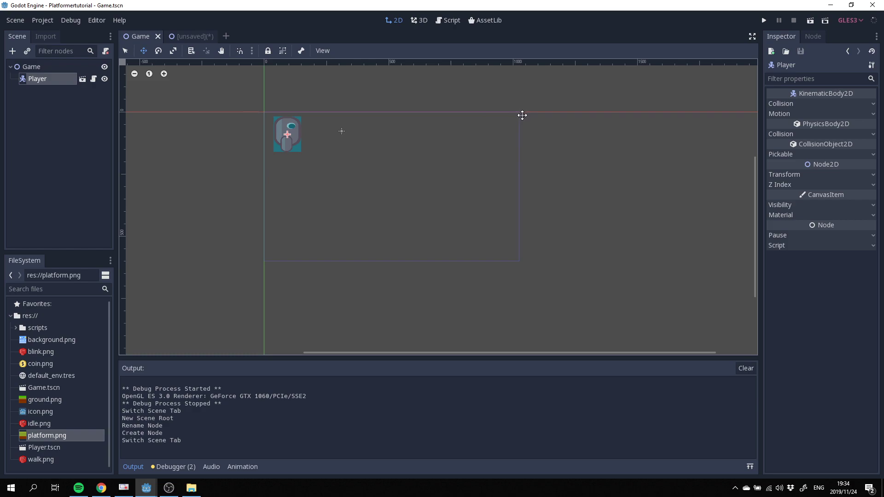
pyautogui.click(186, 37)
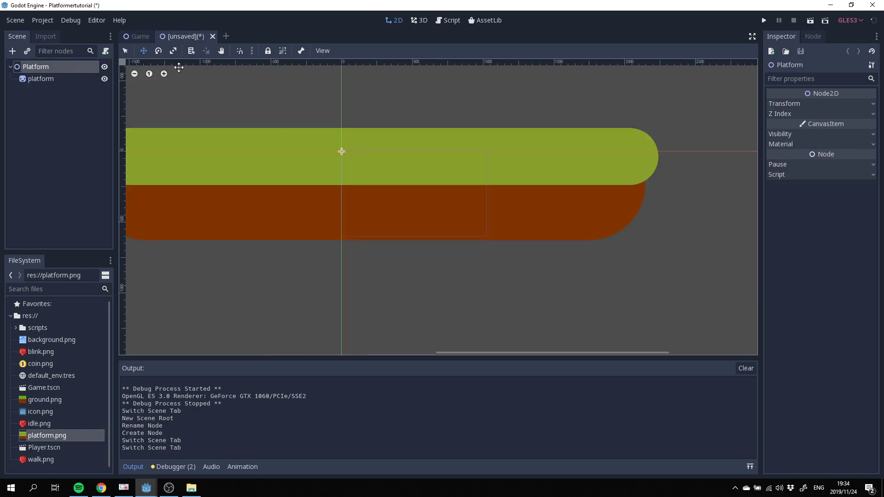
pyautogui.click(173, 51)
pyautogui.moveTo(342, 136); pyautogui.dragTo(355, 151)
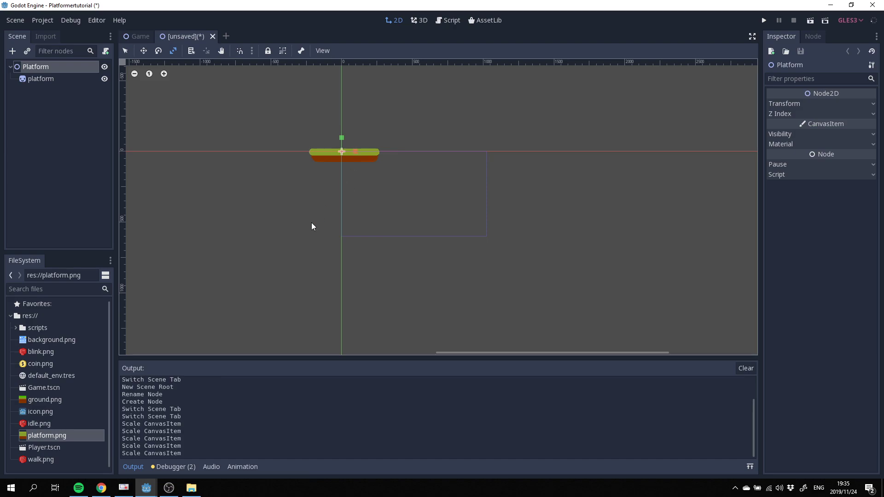
# Step: Add a StaticBody2D as a child of the platform sprite
pyautogui.click(46, 81)
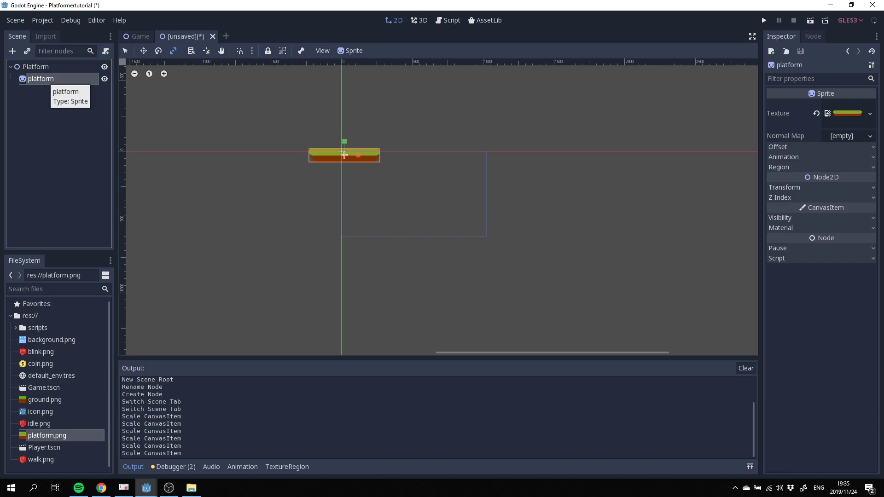
pyautogui.rightClick(56, 78)
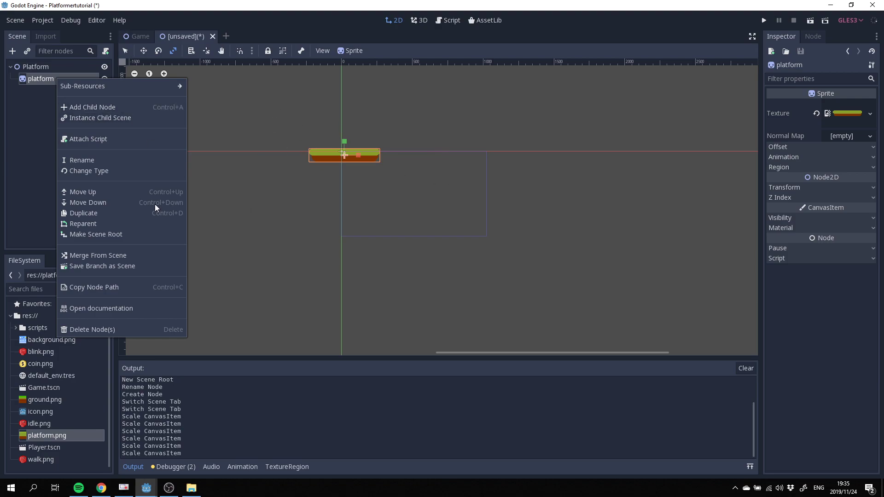
pyautogui.click(94, 108)
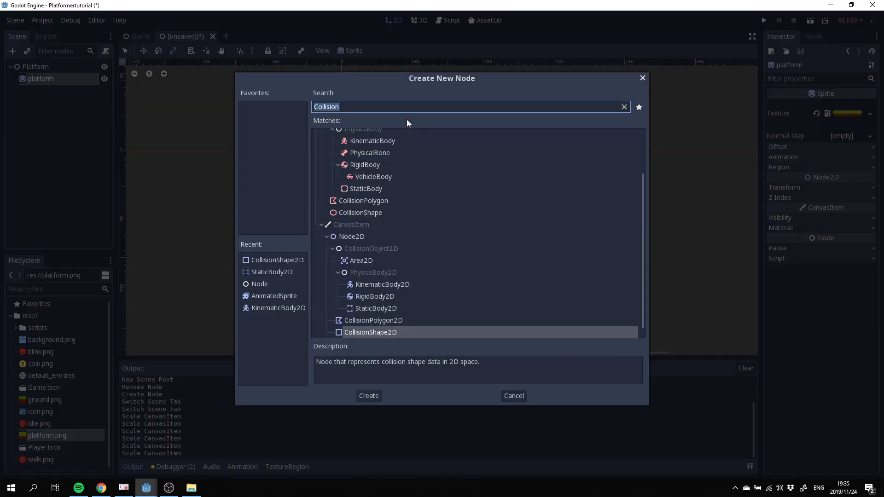
pyautogui.write('Stat')
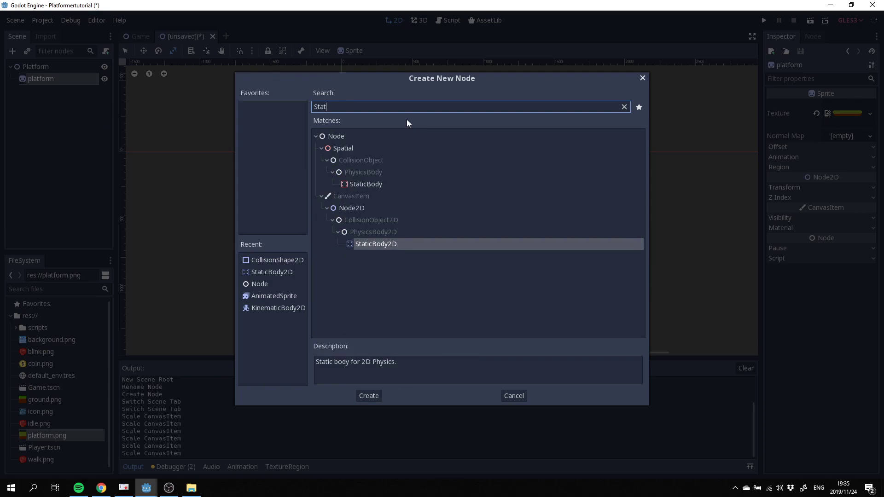
pyautogui.doubleClick(395, 242)
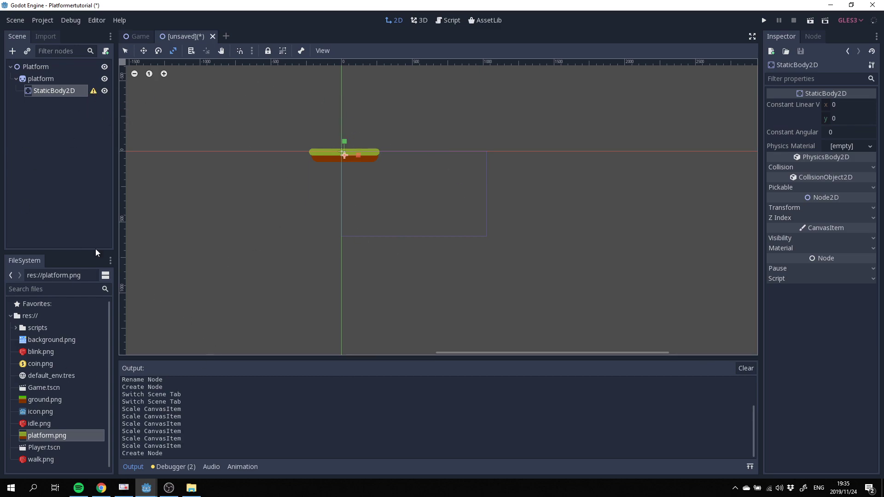
# Step: Add a CollisionShape2D with a New RectangleShape2D under StaticBody2D, then save as Platform.tscn
pyautogui.rightClick(65, 94)
pyautogui.click(89, 98)
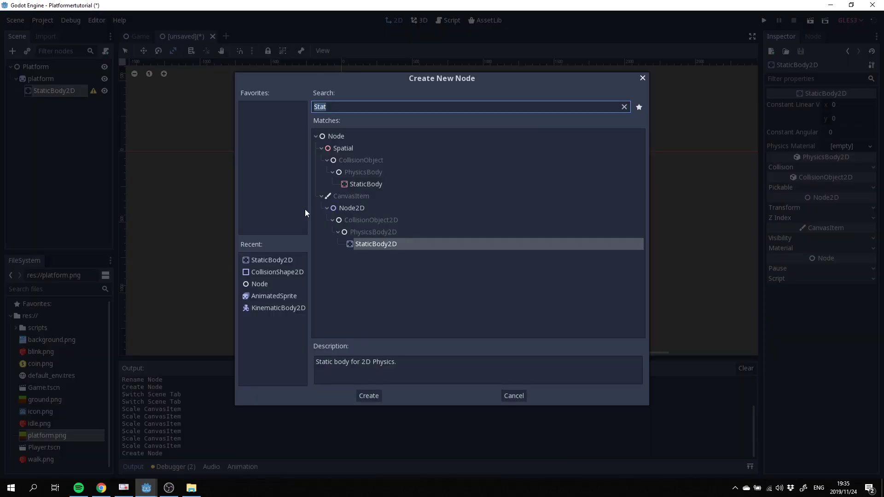
pyautogui.write('Colli')
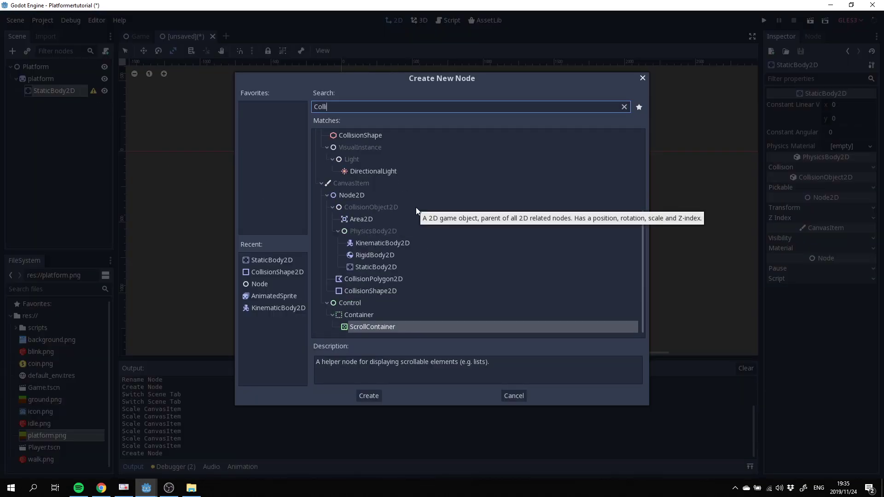
pyautogui.doubleClick(384, 289)
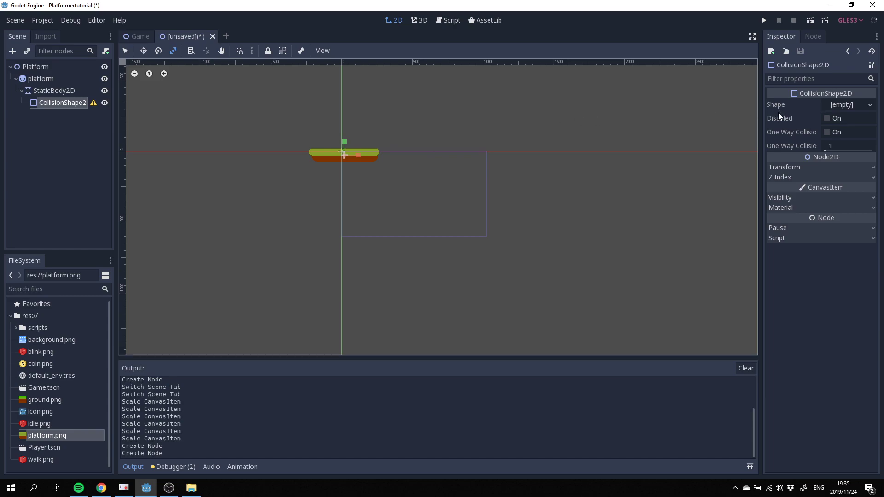
pyautogui.click(846, 107)
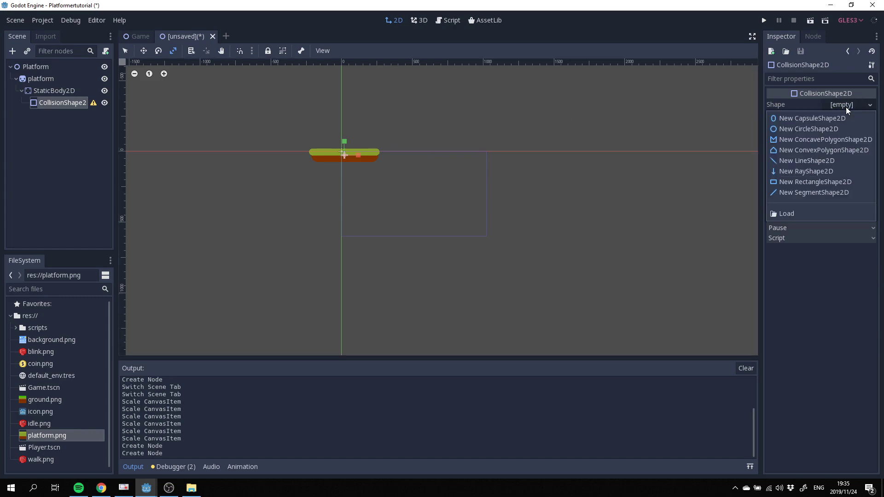
pyautogui.click(826, 184)
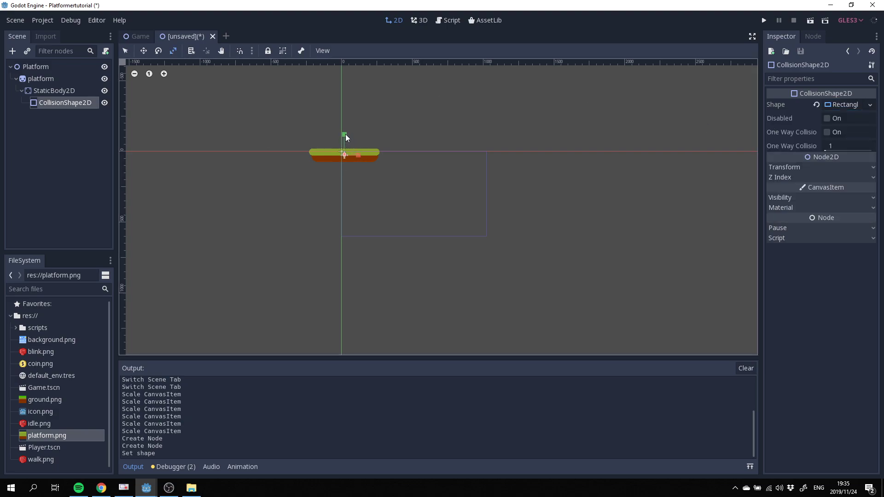
pyautogui.moveTo(344, 91); pyautogui.dragTo(653, 161)
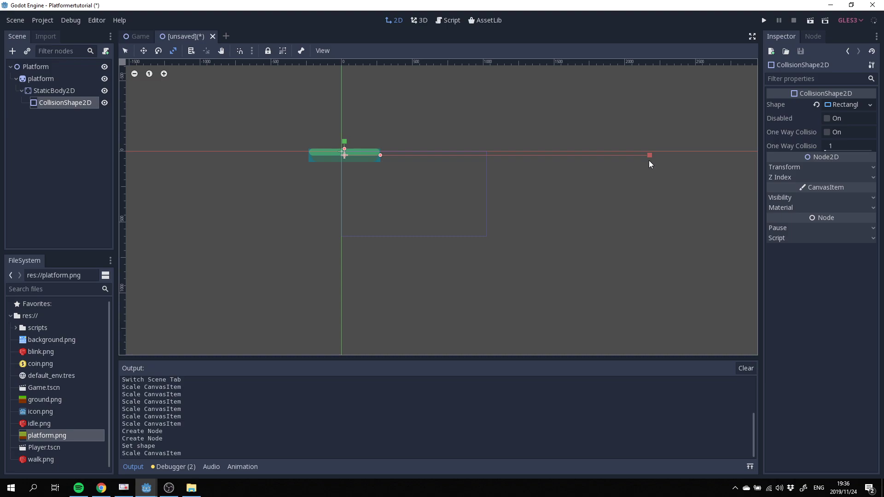
pyautogui.hotkey('ctrl', 'z')
pyautogui.hotkey('ctrl', 's')
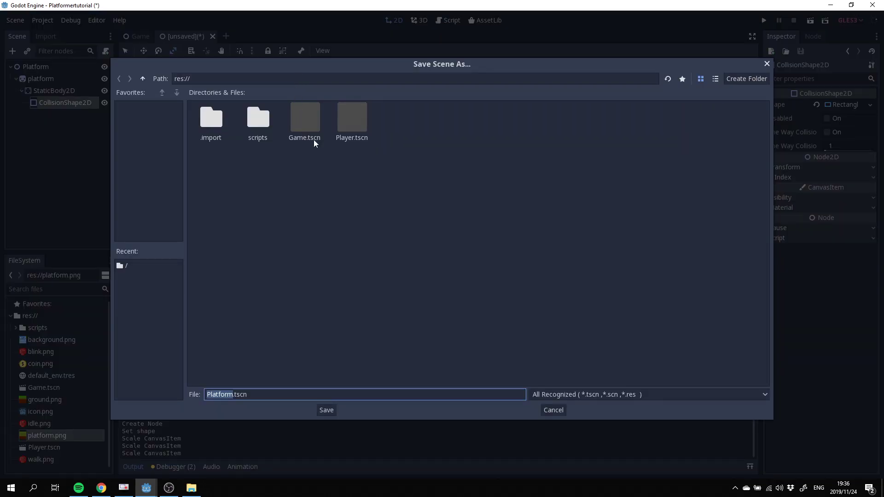
# Step: Save Platform.tscn and instance a Platform into the Game scene
pyautogui.click(334, 411)
pyautogui.click(137, 36)
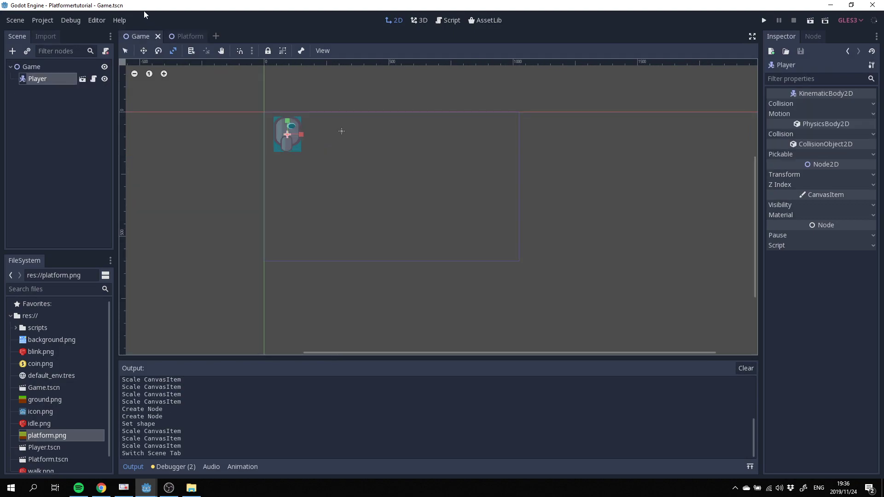
pyautogui.click(10, 126)
pyautogui.click(10, 66)
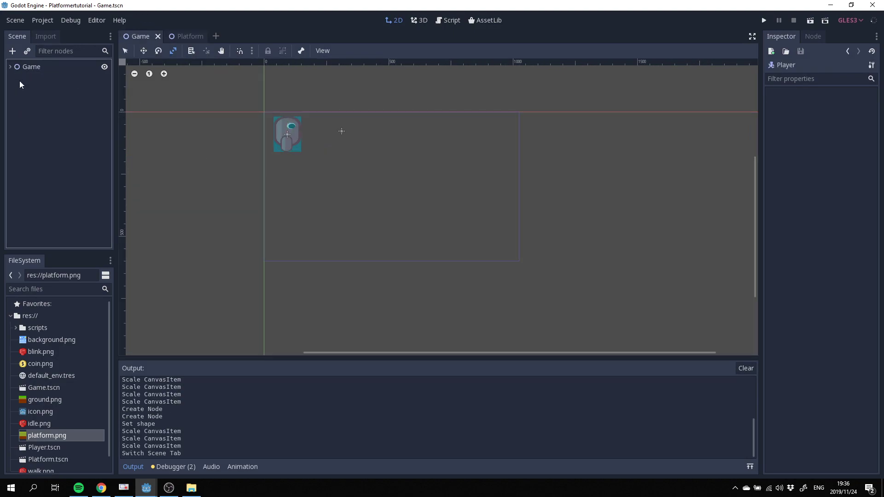
pyautogui.click(10, 67)
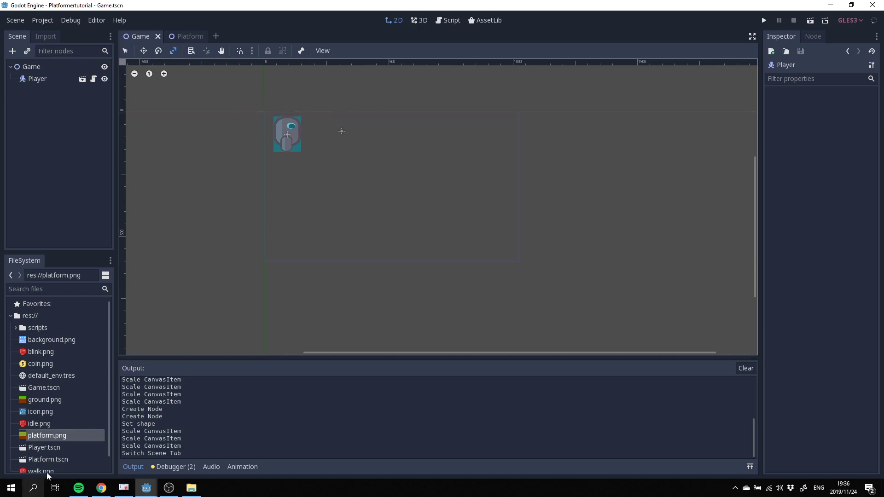
pyautogui.scroll(-1, 46, 473)
pyautogui.moveTo(49, 455); pyautogui.dragTo(356, 165)
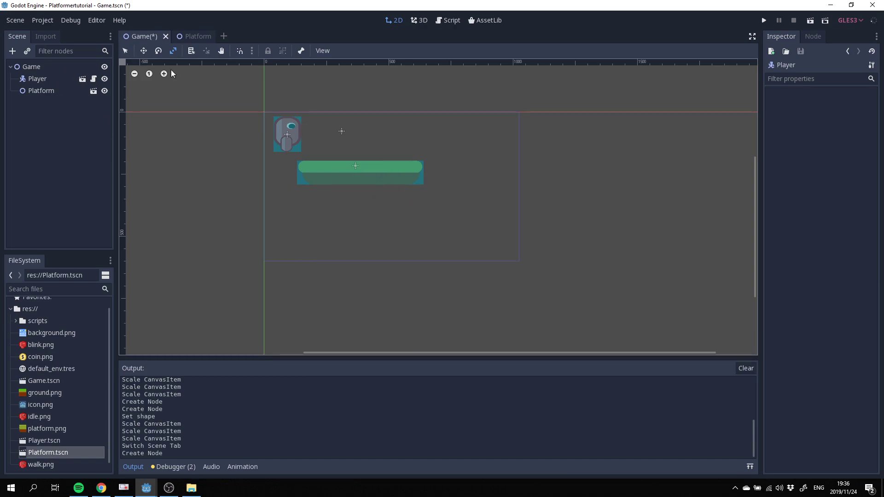
# Step: Move the Platform up and to the right, then duplicate it as Platform2
pyautogui.click(145, 50)
pyautogui.click(43, 90)
pyautogui.moveTo(357, 169); pyautogui.dragTo(446, 136)
pyautogui.rightClick(60, 89)
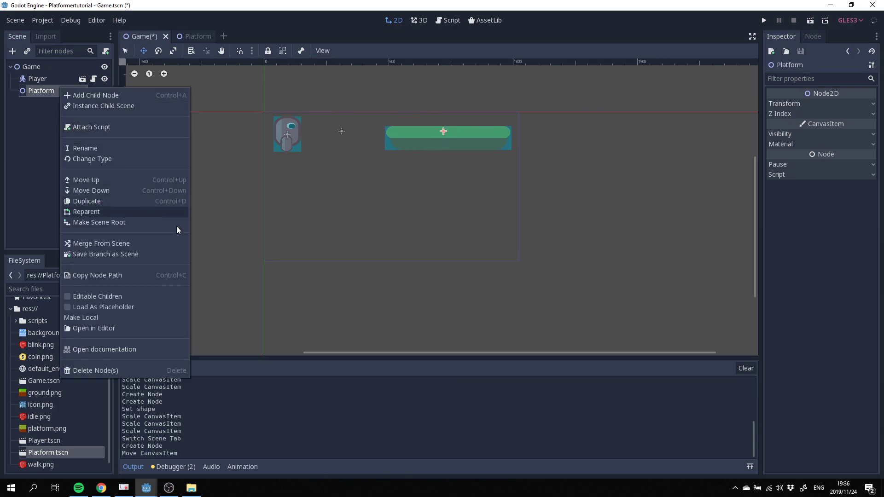
pyautogui.click(126, 203)
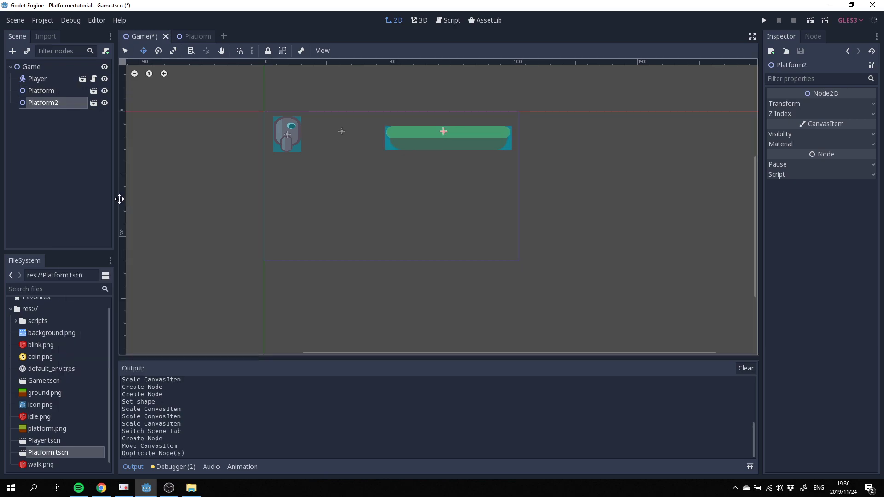
# Step: Duplicate again as Platform3, place it lower-left, and set Platform2 between the others
pyautogui.rightClick(48, 104)
pyautogui.click(95, 219)
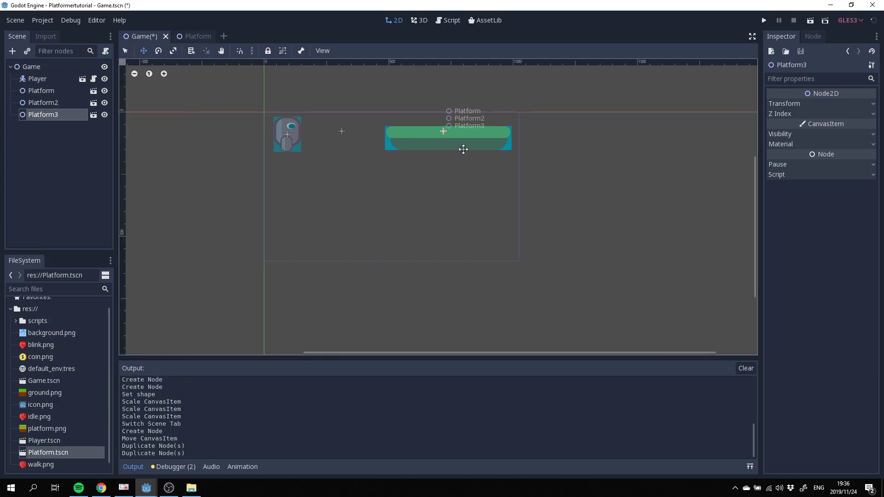
pyautogui.moveTo(443, 138); pyautogui.dragTo(351, 211)
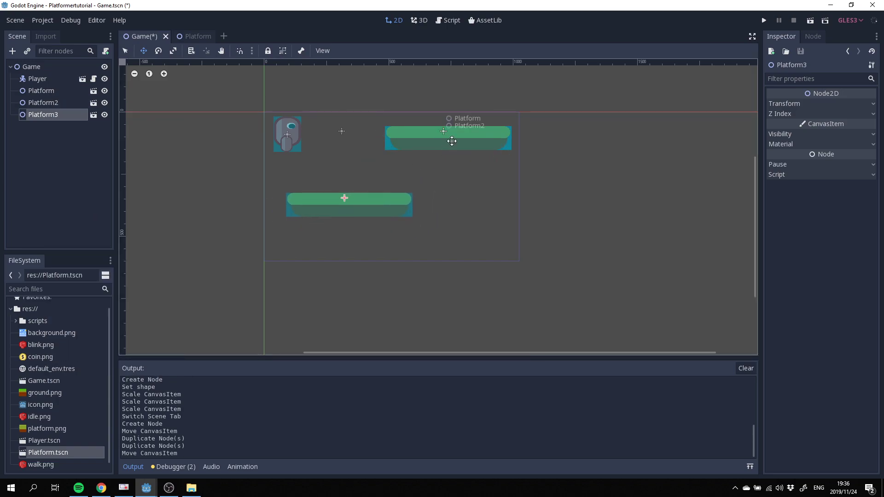
pyautogui.moveTo(455, 141); pyautogui.dragTo(431, 181)
pyautogui.click(43, 103)
pyautogui.moveTo(434, 134)
pyautogui.mouseDown()
pyautogui.moveTo(366, 134)
pyautogui.moveTo(439, 134)
pyautogui.mouseUp()
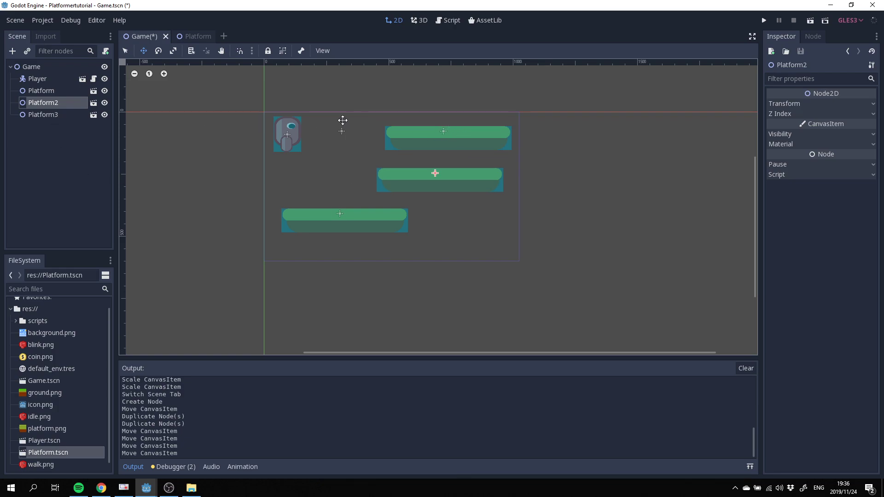
# Step: Scale the Platform root node slightly smaller in the Platform scene and save it
pyautogui.hotkey('shift', 'g')
pyautogui.click(189, 36)
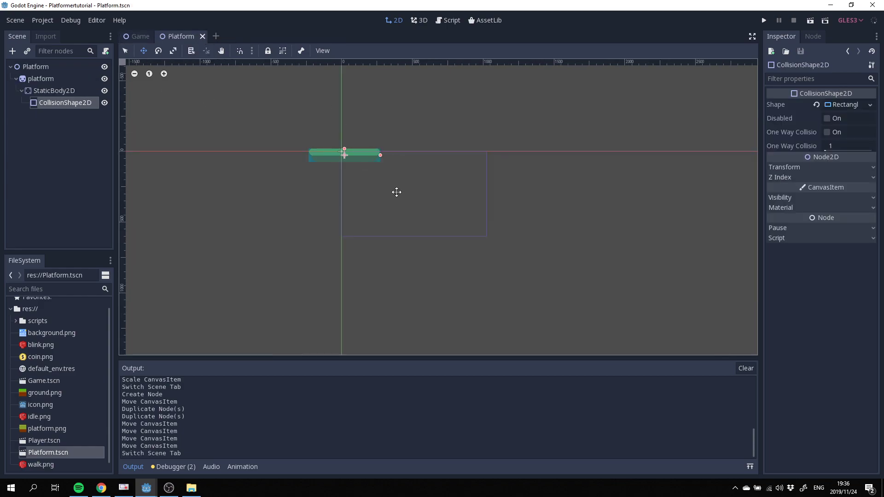
pyautogui.click(43, 79)
pyautogui.click(41, 67)
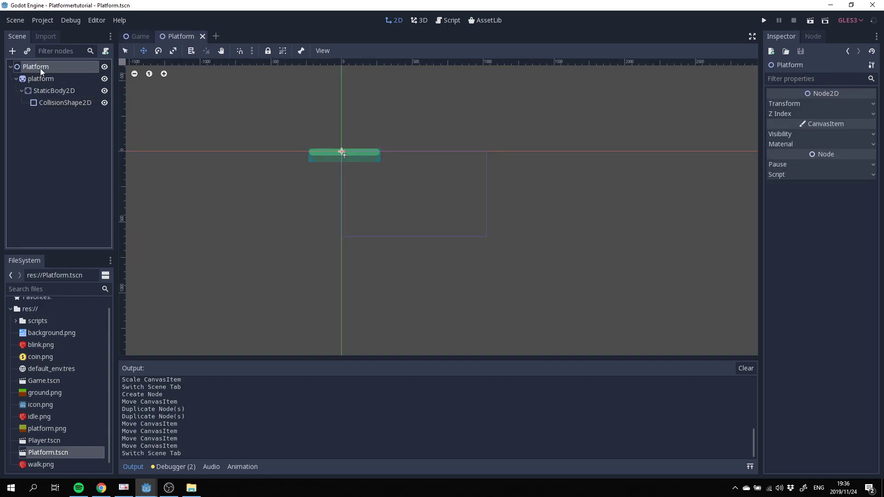
pyautogui.click(173, 51)
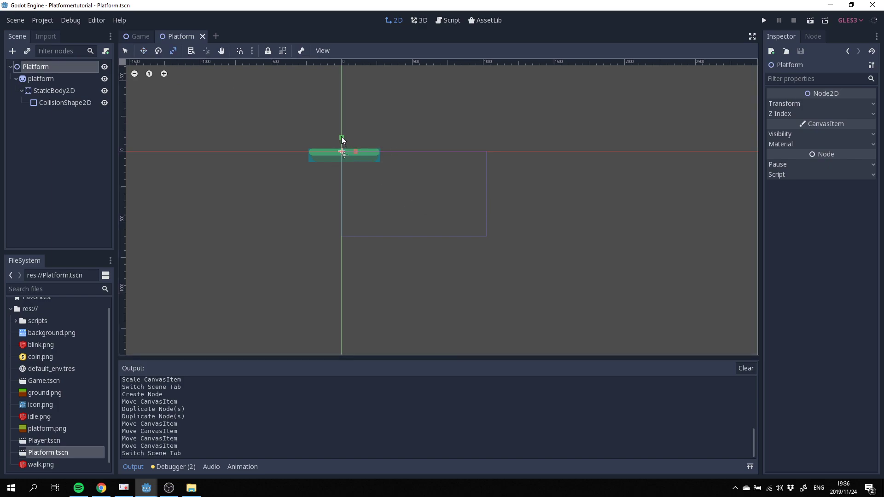
pyautogui.moveTo(342, 138); pyautogui.dragTo(352, 148)
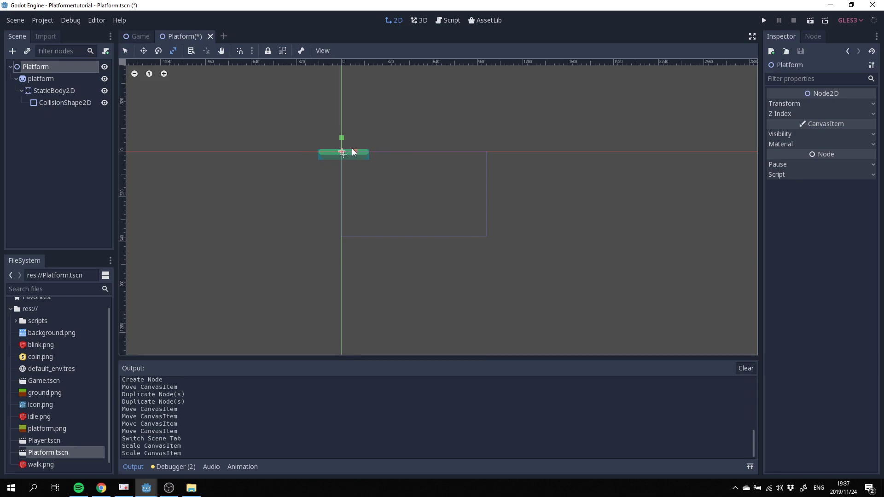
pyautogui.hotkey('ctrl', 's')
# Step: Return to the Game scene and select the Player node
pyautogui.click(135, 40)
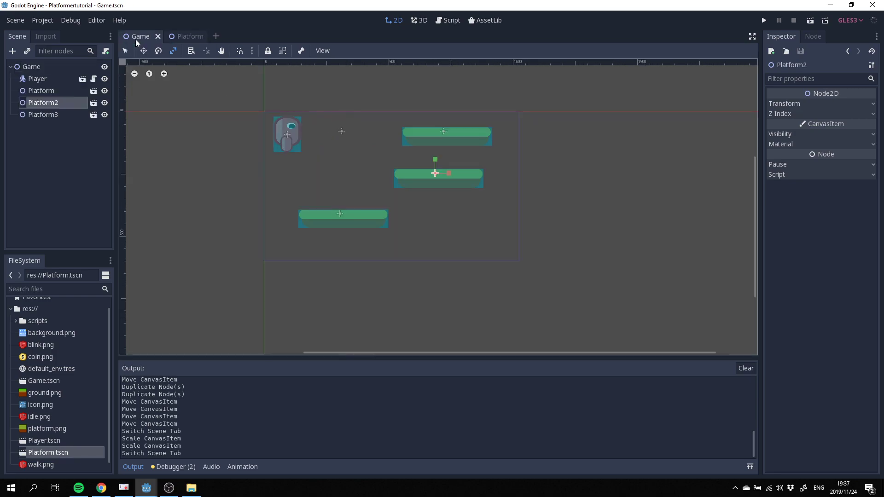
pyautogui.click(463, 236)
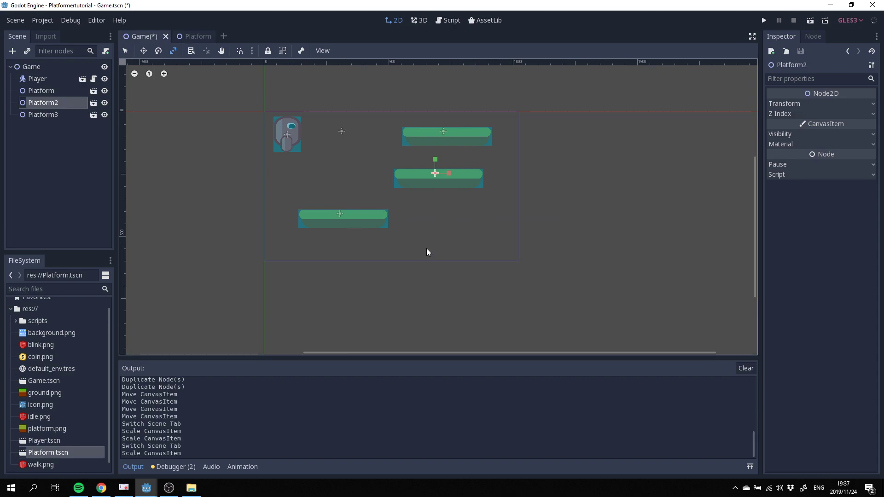
pyautogui.click(298, 147)
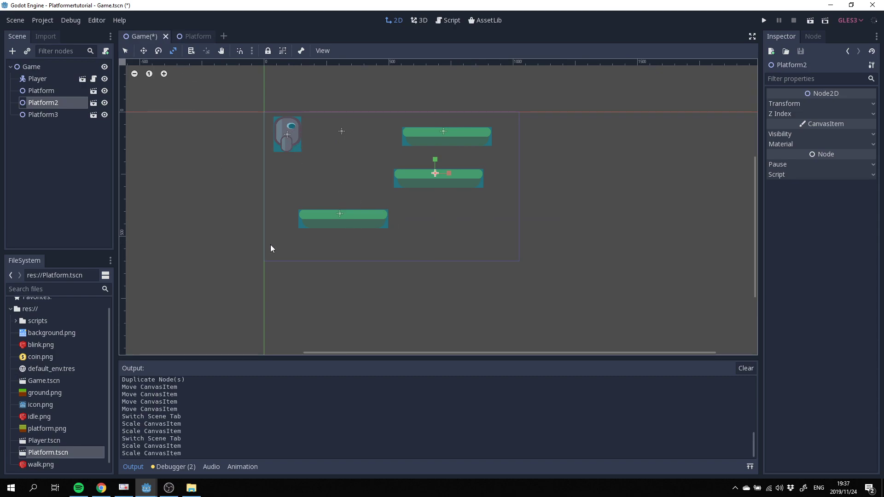
pyautogui.click(36, 79)
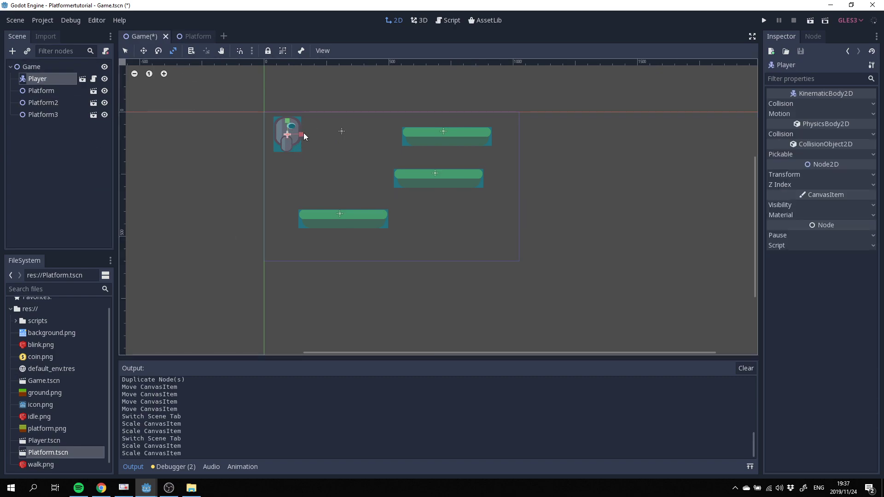
# Step: Save the Game scene, open Player.tscn, shrink the character and save
pyautogui.hotkey('ctrl', 's')
pyautogui.doubleClick(56, 441)
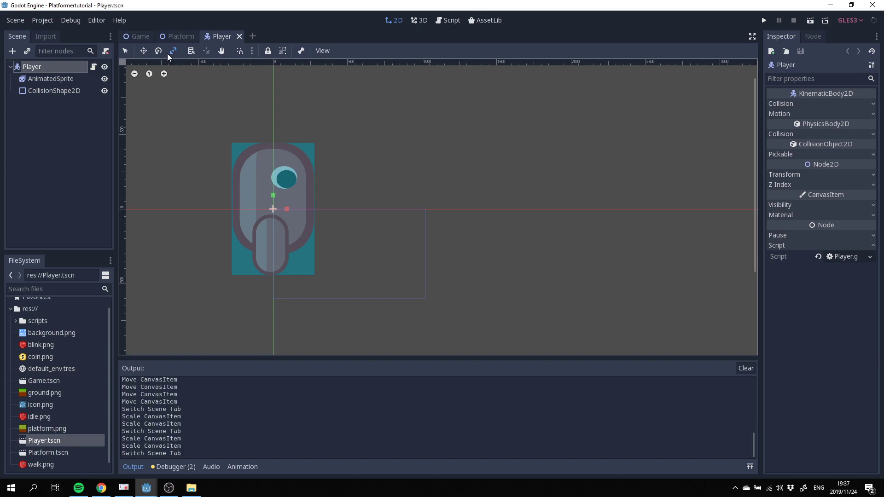
pyautogui.moveTo(275, 197)
pyautogui.mouseDown()
pyautogui.moveTo(281, 212)
pyautogui.moveTo(274, 202)
pyautogui.moveTo(288, 195)
pyautogui.moveTo(287, 209)
pyautogui.mouseUp()
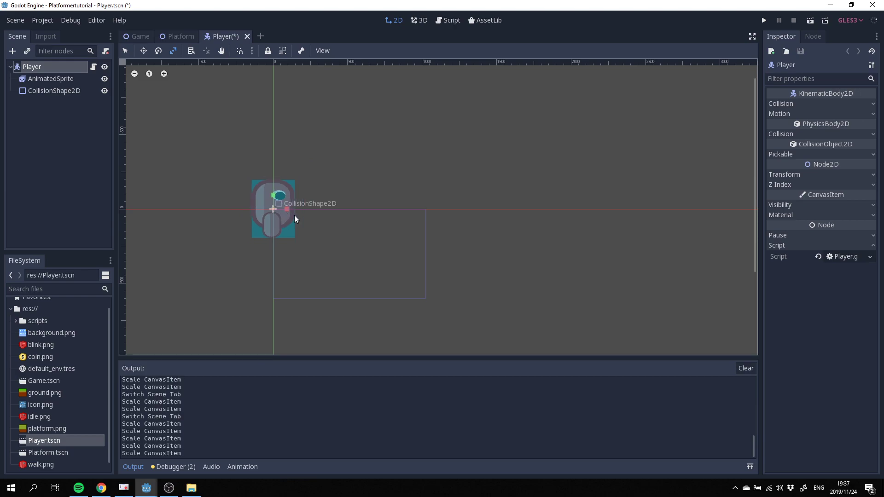
pyautogui.hotkey('ctrl', 's')
# Step: Compare against the Game scene, then rescale the Player character again and save
pyautogui.click(178, 36)
pyautogui.click(139, 36)
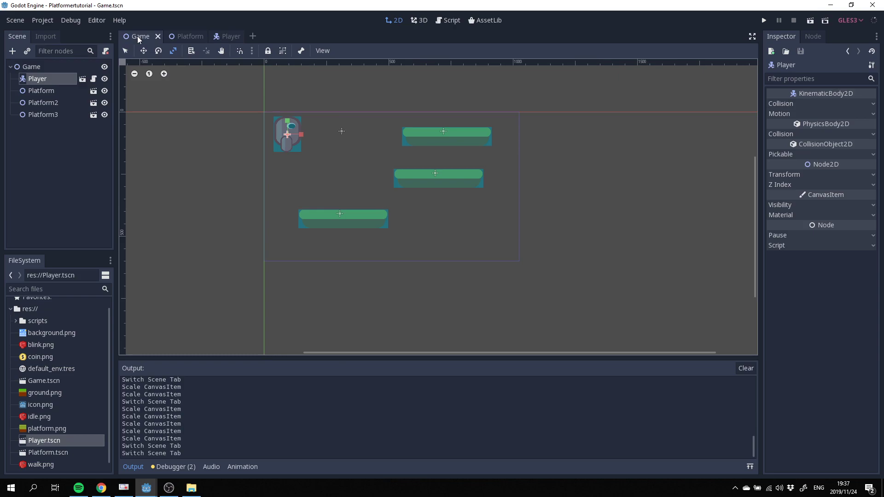
pyautogui.click(217, 37)
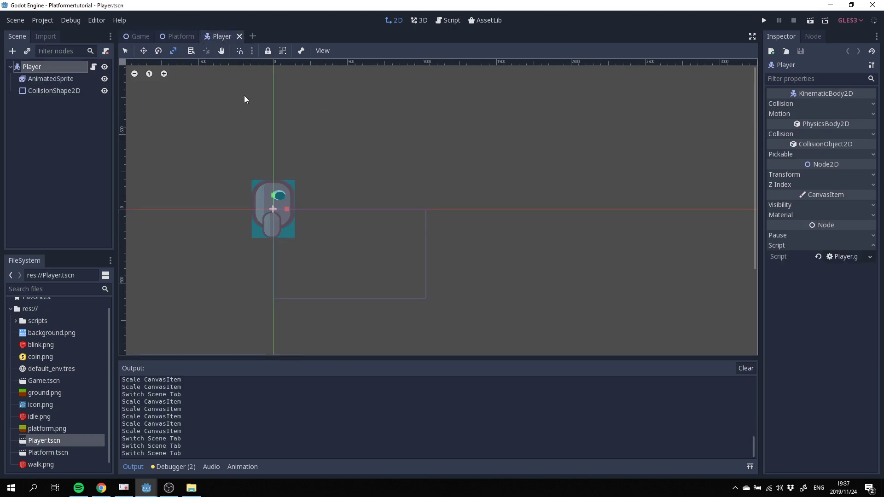
pyautogui.moveTo(274, 198); pyautogui.dragTo(274, 203)
pyautogui.hotkey('ctrl', 's')
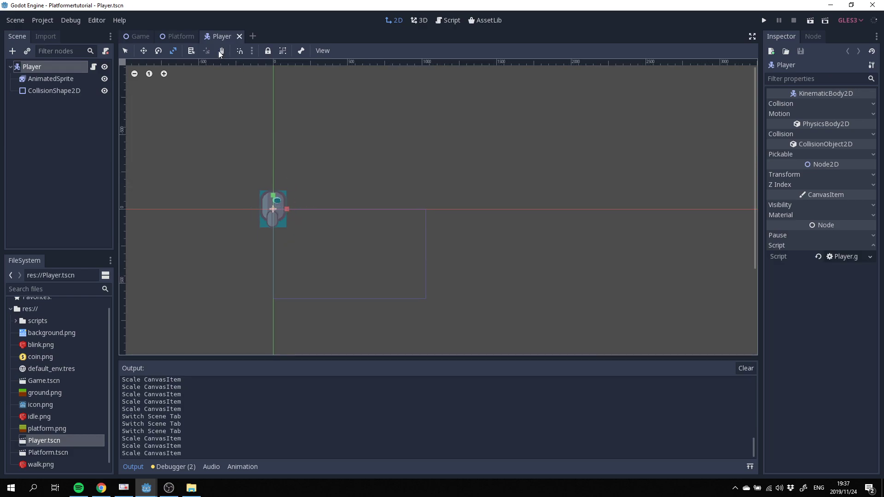
# Step: Check the size in the Game scene, shrink the character further, save, and return to Game
pyautogui.click(137, 37)
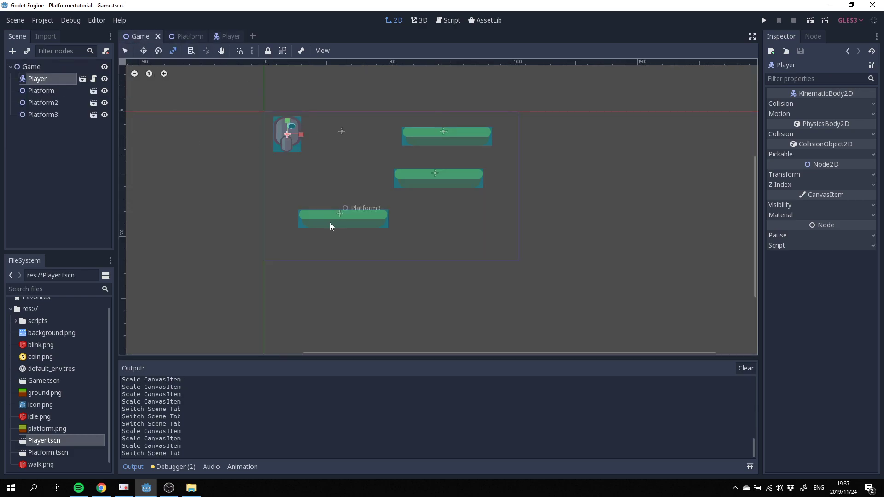
pyautogui.click(227, 36)
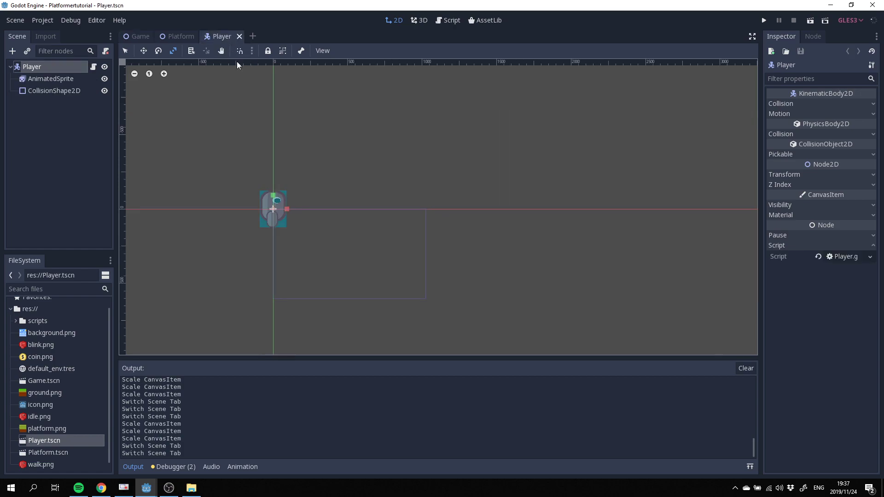
pyautogui.moveTo(272, 199)
pyautogui.mouseDown()
pyautogui.moveTo(284, 210)
pyautogui.moveTo(275, 201)
pyautogui.mouseUp()
pyautogui.hotkey('ctrl', 's')
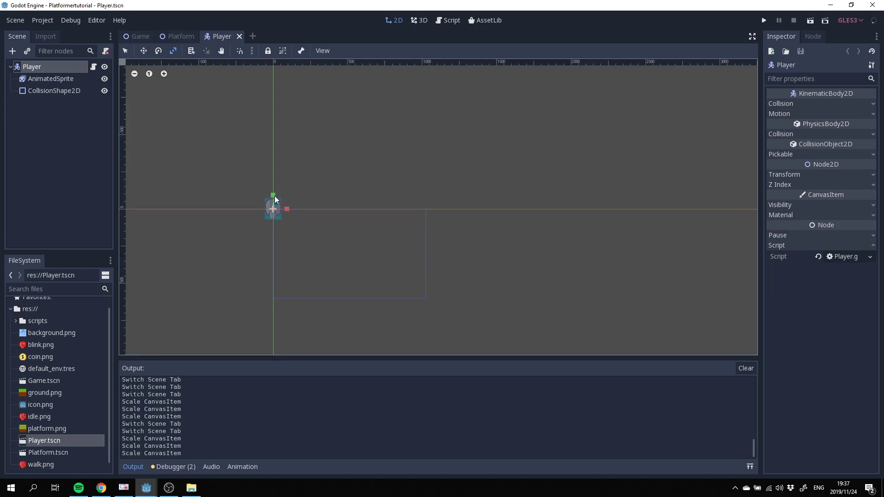
pyautogui.click(141, 36)
pyautogui.click(301, 118)
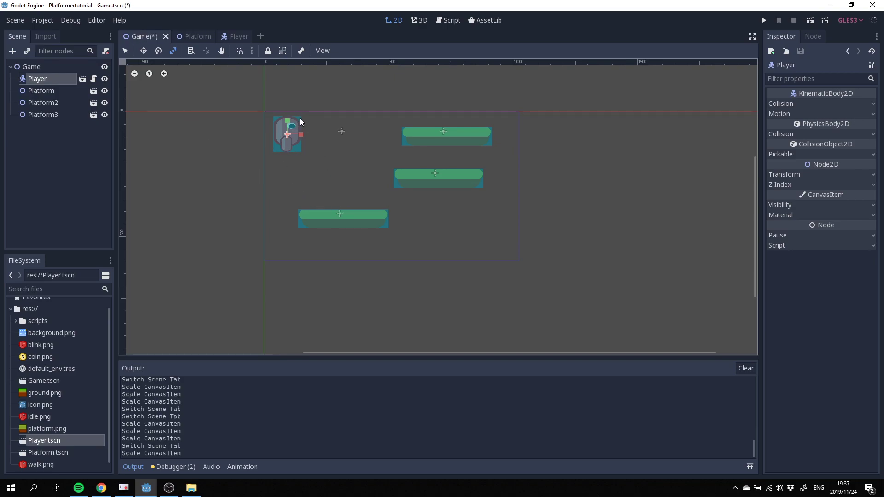
# Step: Delete the original Player node and drop a new Player.tscn instance above the lower-left platform
pyautogui.click(286, 122)
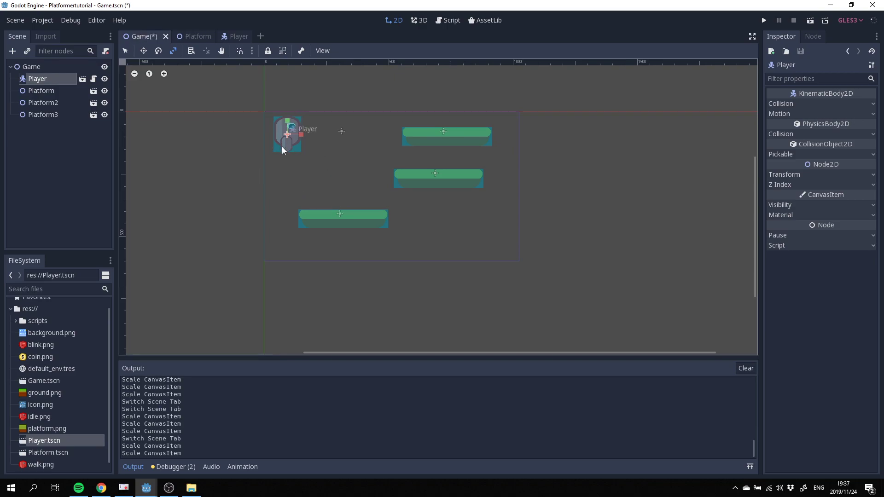
pyautogui.rightClick(40, 79)
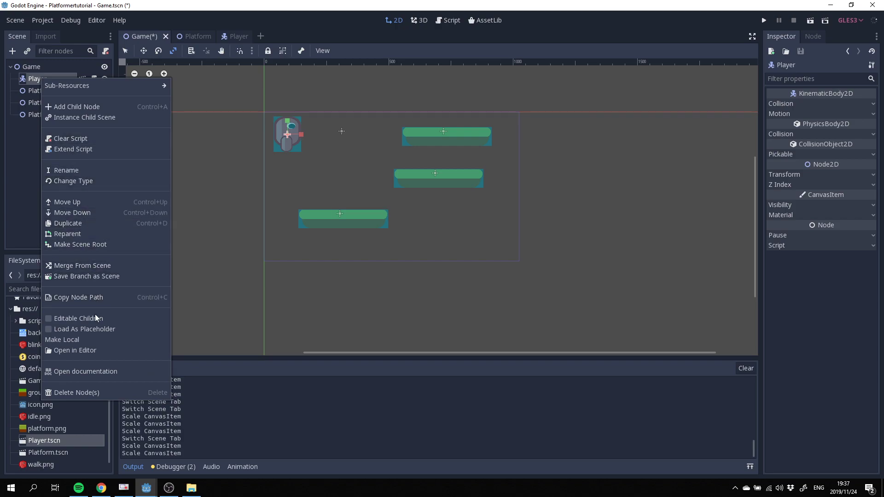
pyautogui.click(76, 393)
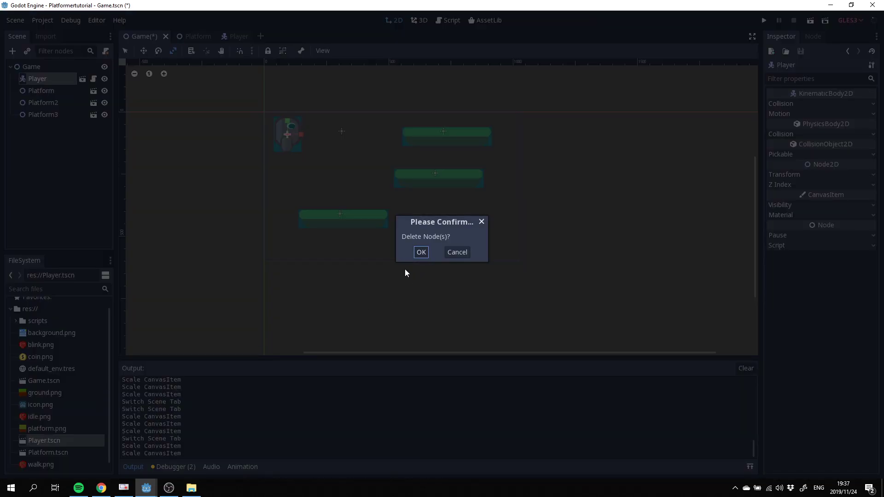
pyautogui.click(421, 253)
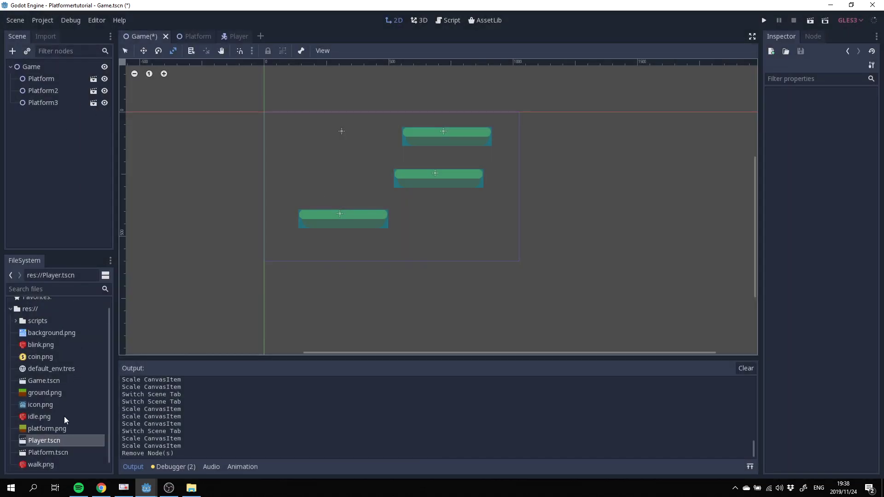
pyautogui.moveTo(45, 442); pyautogui.dragTo(328, 151)
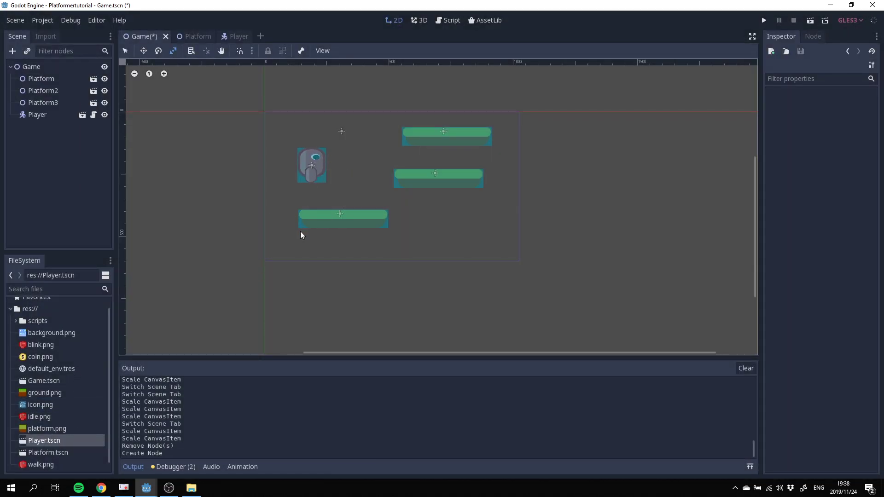
# Step: Select the new Player and drag its scale handles into a smaller, narrower figure
pyautogui.click(46, 118)
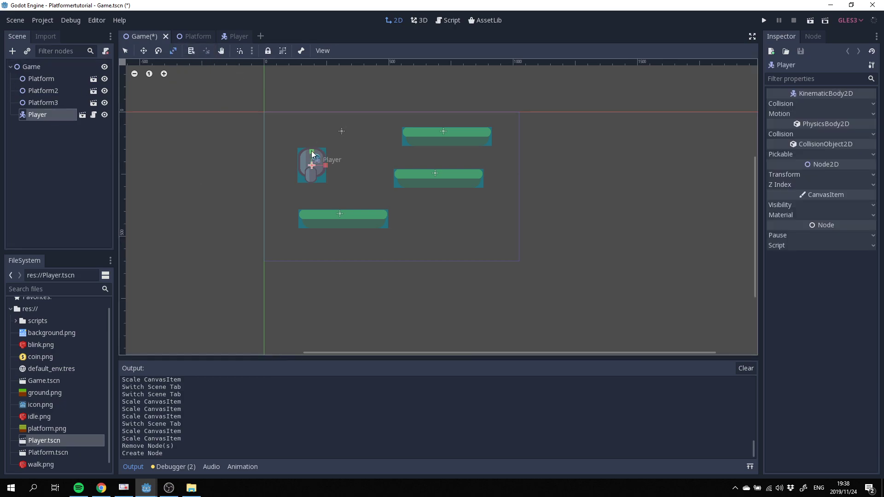
pyautogui.moveTo(313, 154); pyautogui.dragTo(312, 158)
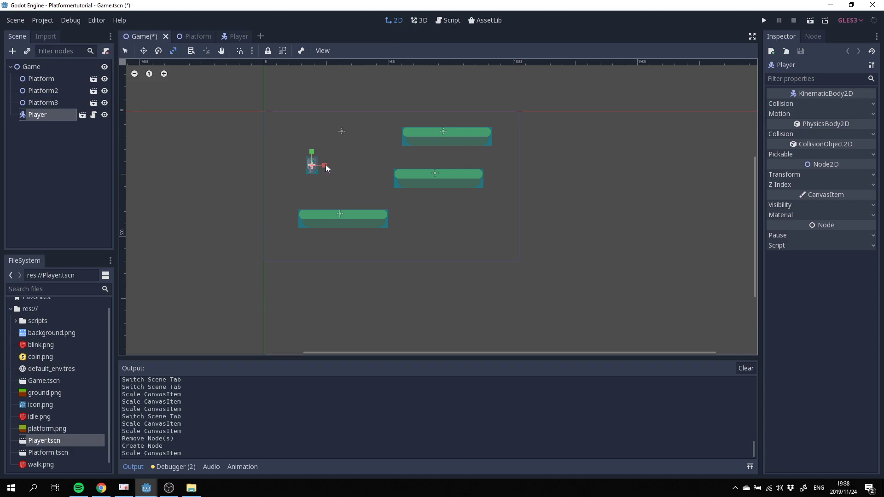
pyautogui.click(325, 164)
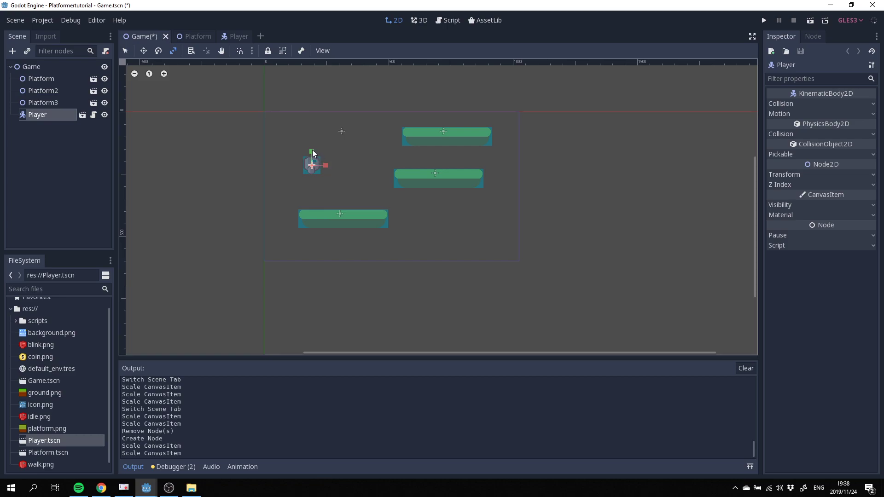
pyautogui.moveTo(312, 153); pyautogui.dragTo(312, 154)
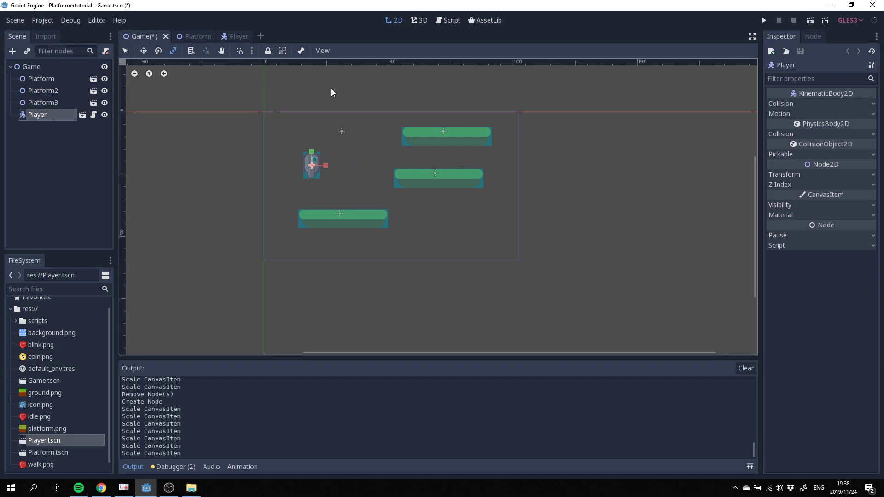
# Step: Duplicate Platform3 as Platform4 and move it to the lower right
pyautogui.click(50, 102)
pyautogui.rightClick(49, 102)
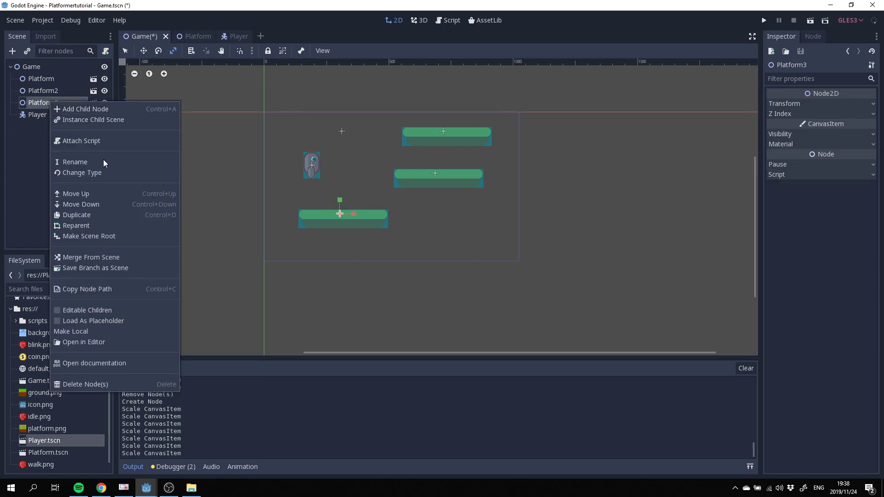
pyautogui.click(91, 213)
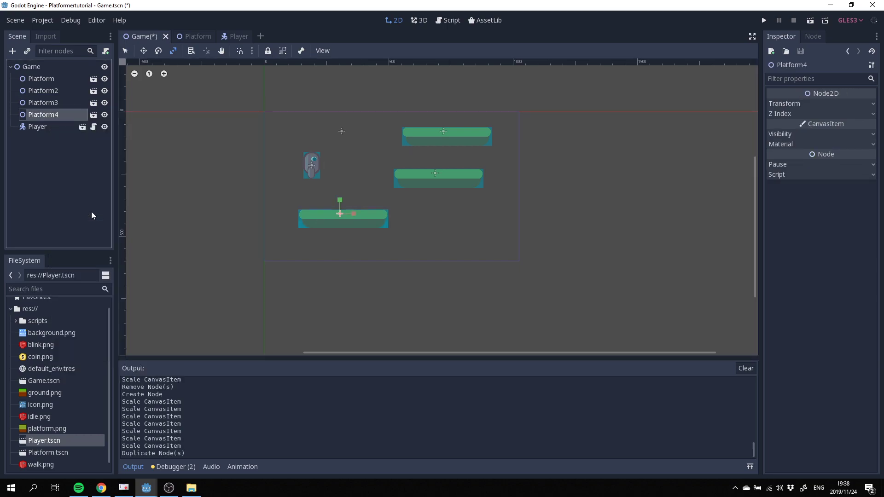
pyautogui.click(143, 51)
pyautogui.moveTo(338, 216); pyautogui.dragTo(455, 230)
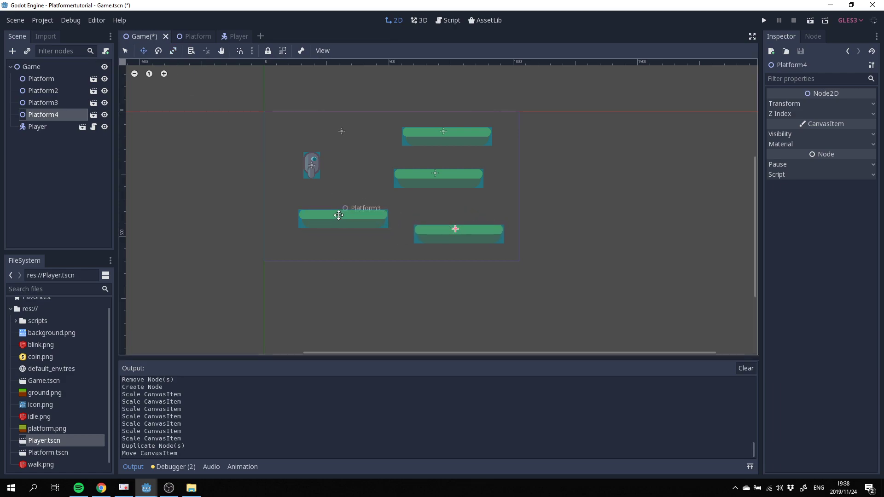
pyautogui.moveTo(338, 215)
pyautogui.mouseDown()
pyautogui.moveTo(332, 200)
pyautogui.moveTo(336, 215)
pyautogui.mouseUp()
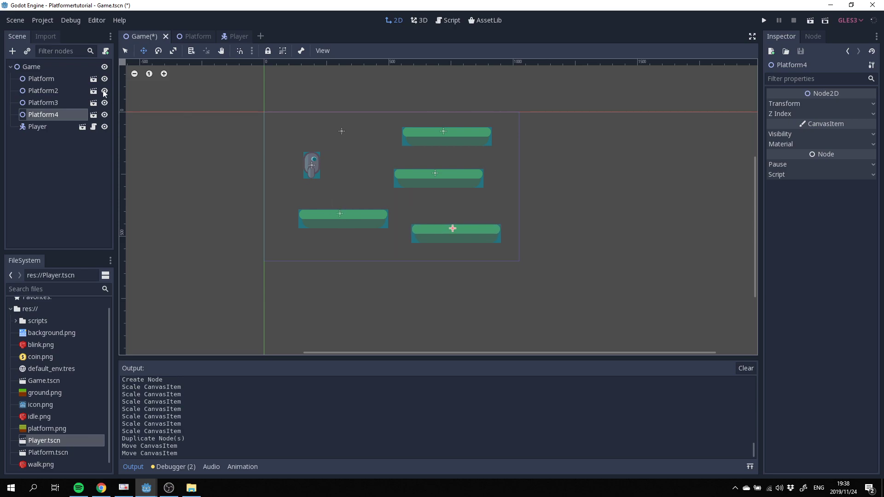
# Step: Move the Player toward the lower-left platform, the top Platform left, and Platform2 up-right
pyautogui.click(51, 103)
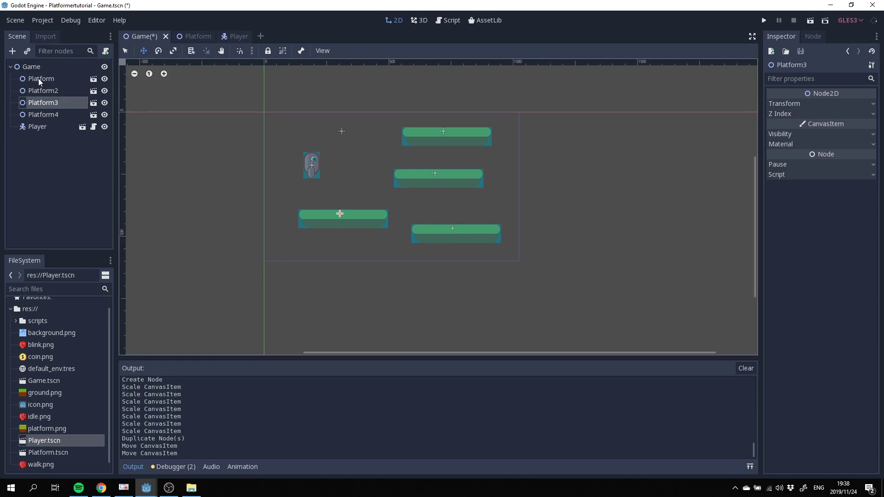
pyautogui.click(43, 124)
pyautogui.moveTo(310, 172); pyautogui.dragTo(282, 240)
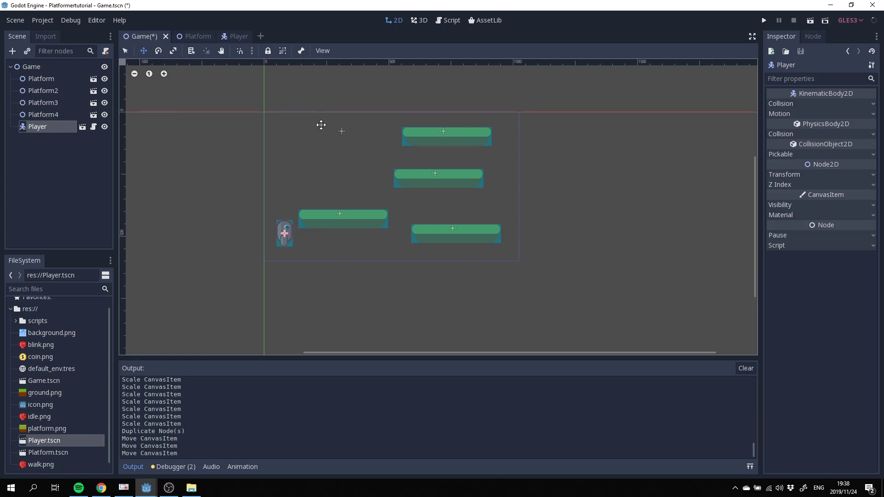
pyautogui.click(41, 79)
pyautogui.moveTo(443, 132); pyautogui.dragTo(311, 133)
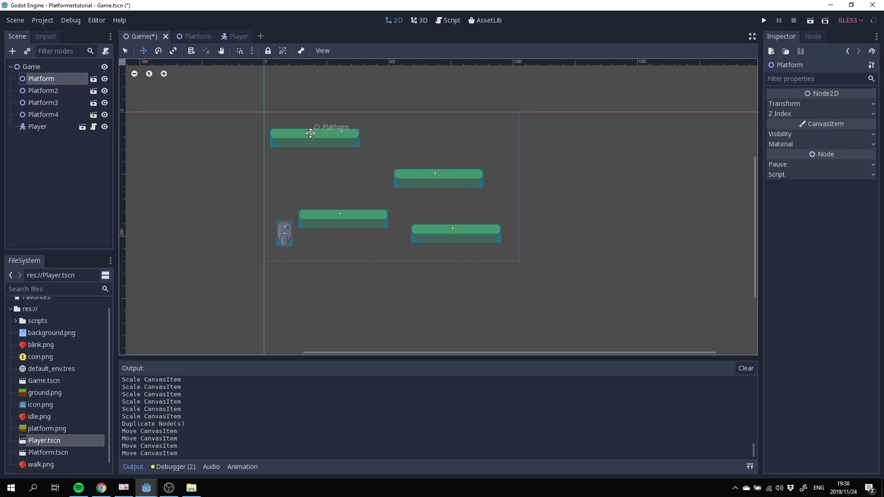
pyautogui.click(63, 91)
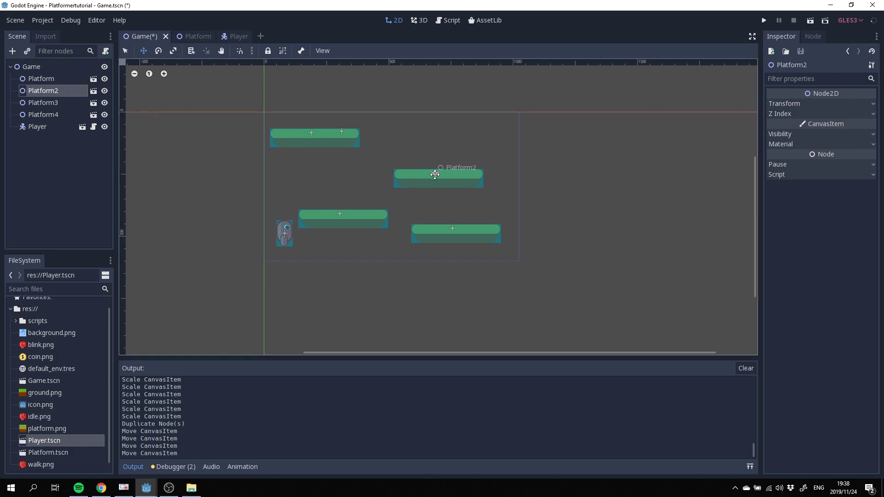
pyautogui.moveTo(435, 174); pyautogui.dragTo(445, 155)
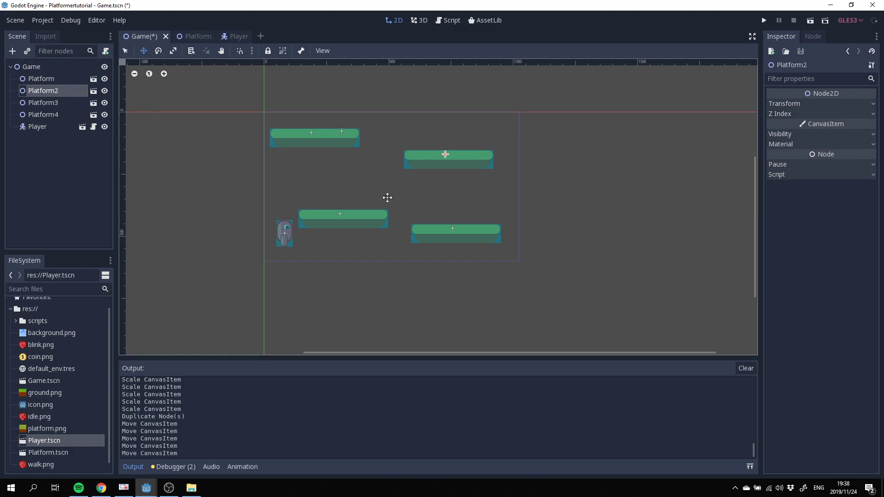
# Step: Reposition Platform3, place the Player beside the middle-left platform, and save the Game scene
pyautogui.click(56, 105)
pyautogui.moveTo(340, 211); pyautogui.dragTo(325, 188)
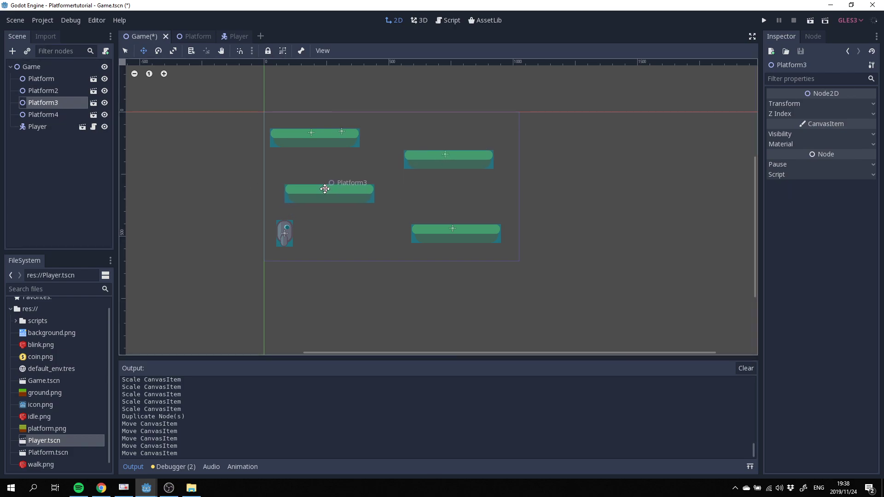
pyautogui.moveTo(450, 227)
pyautogui.mouseDown()
pyautogui.moveTo(458, 233)
pyautogui.moveTo(452, 220)
pyautogui.mouseUp()
pyautogui.click(50, 115)
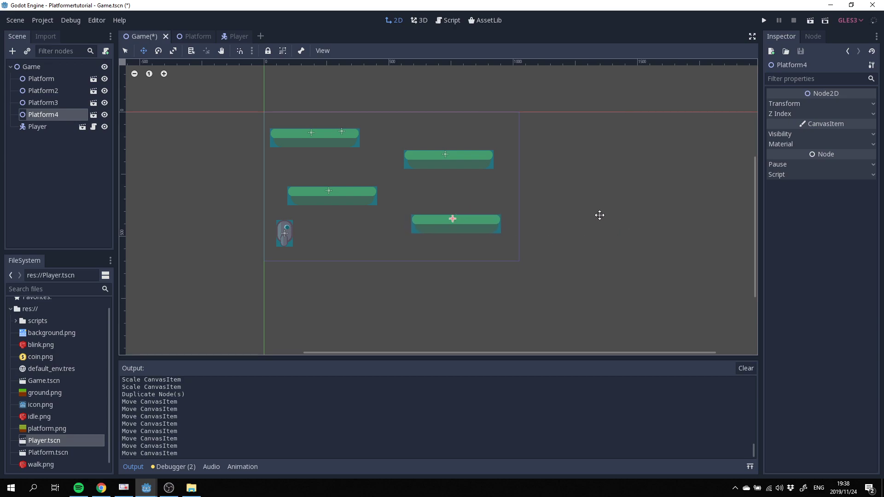
pyautogui.click(90, 191)
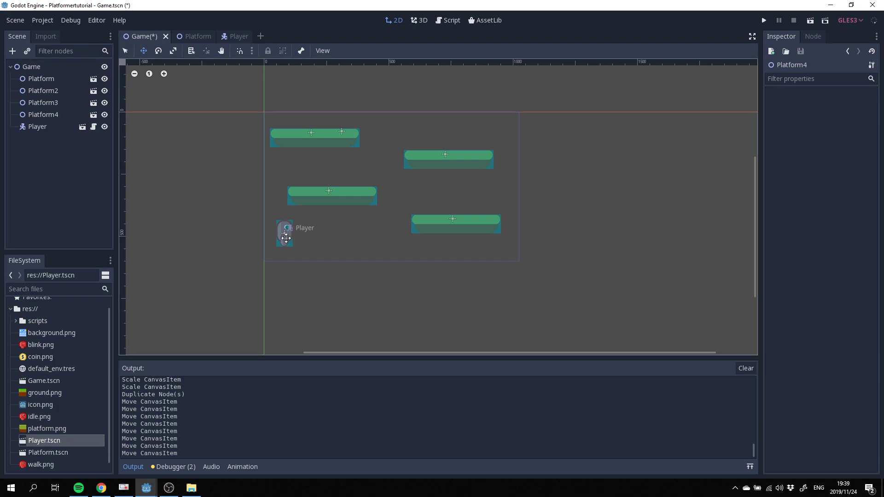
pyautogui.click(37, 127)
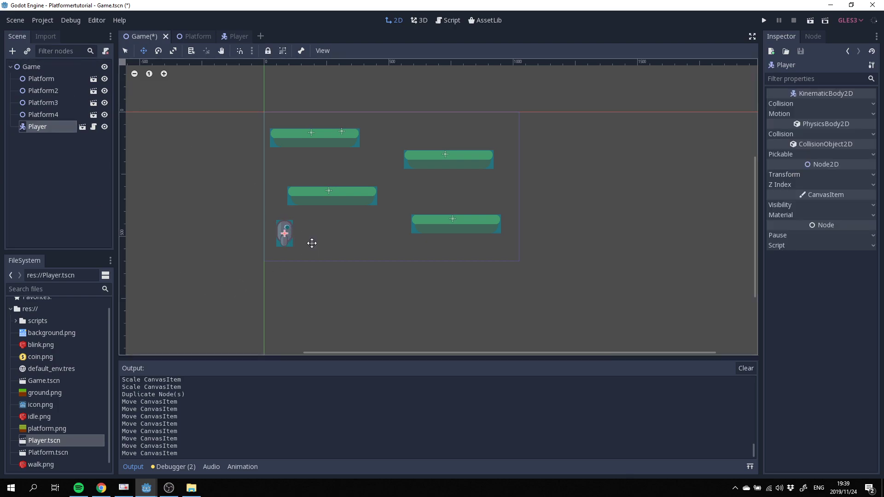
pyautogui.moveTo(284, 232); pyautogui.dragTo(275, 204)
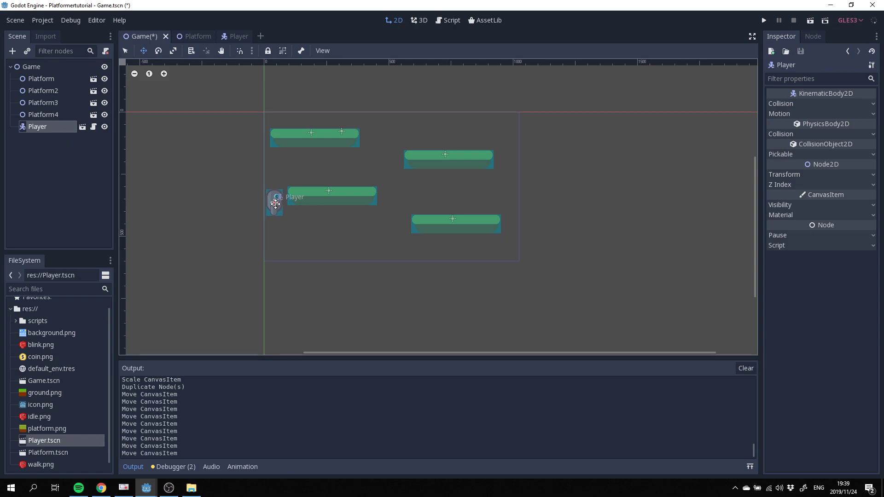
pyautogui.click(78, 167)
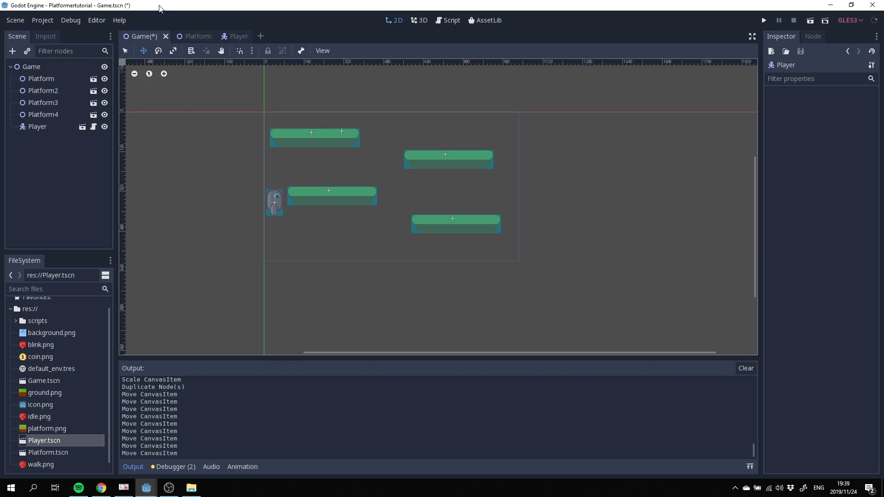
pyautogui.hotkey('ctrl', 's')
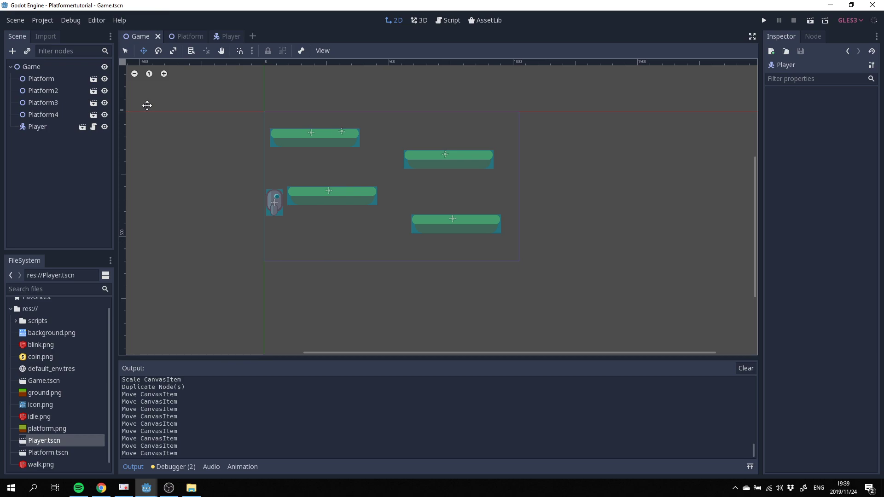
# Step: Add ground.png as a sprite to the Game scene and flatten it vertically
pyautogui.moveTo(55, 392); pyautogui.dragTo(324, 299)
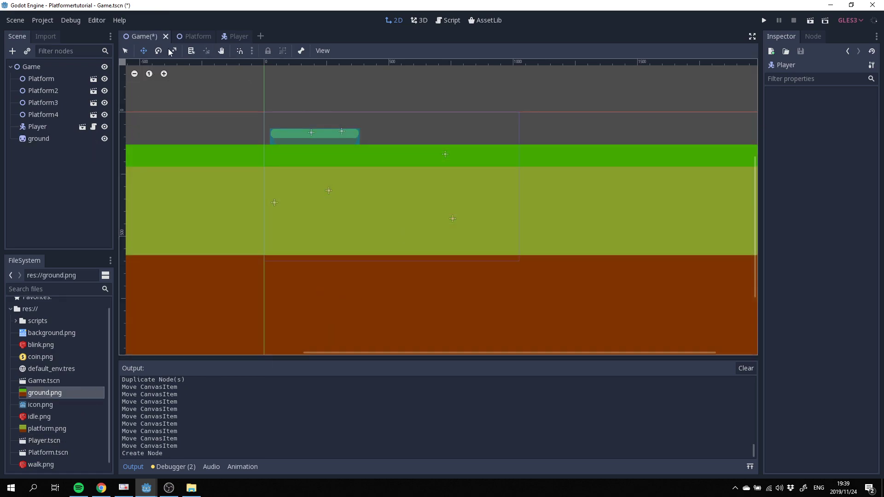
pyautogui.scroll(-8, 466, 198)
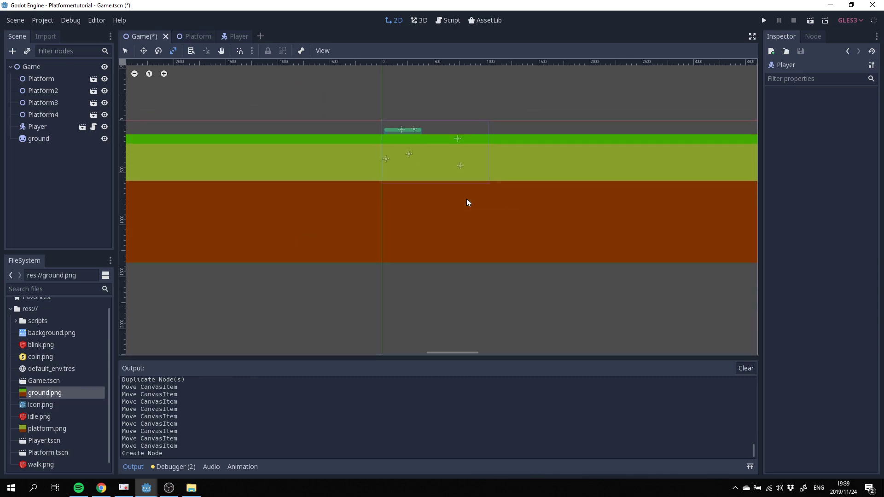
pyautogui.scroll(-6, 443, 169)
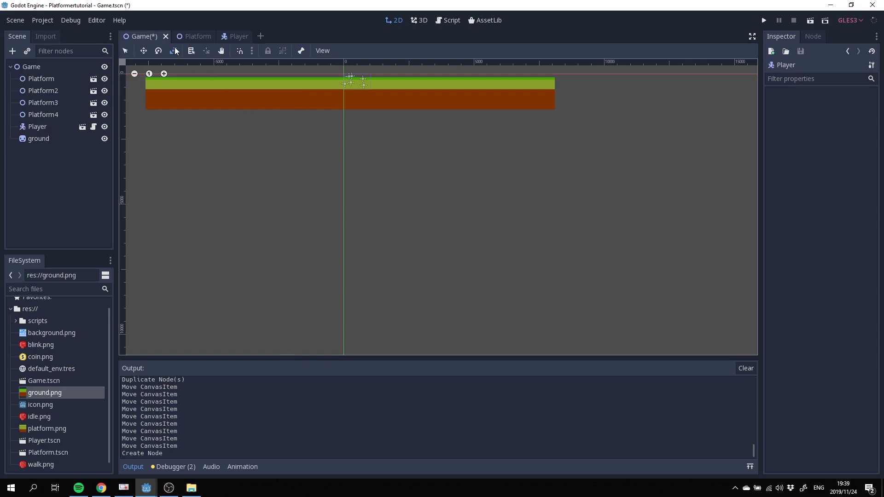
pyautogui.scroll(5, 352, 99)
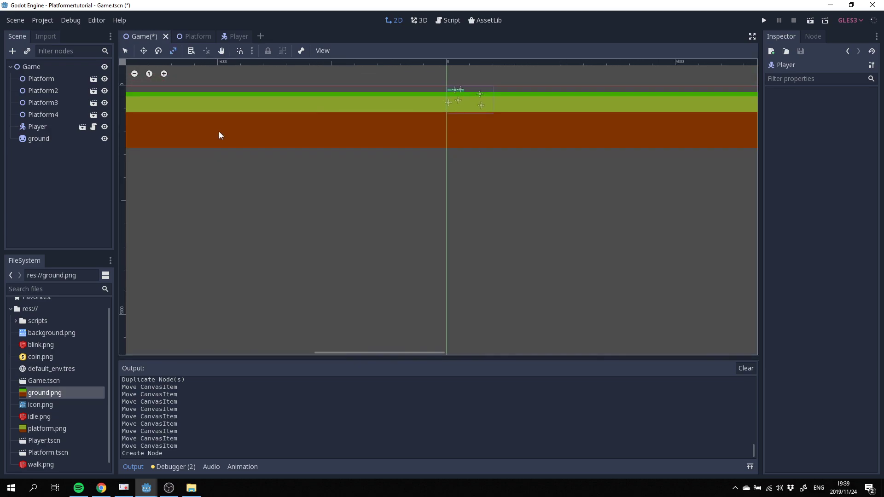
pyautogui.click(37, 139)
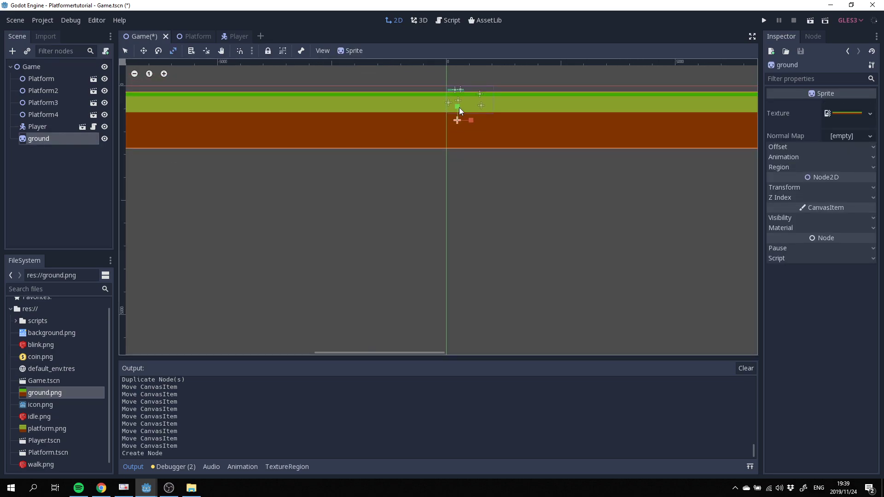
pyautogui.moveTo(460, 106); pyautogui.dragTo(462, 122)
pyautogui.scroll(5, 462, 122)
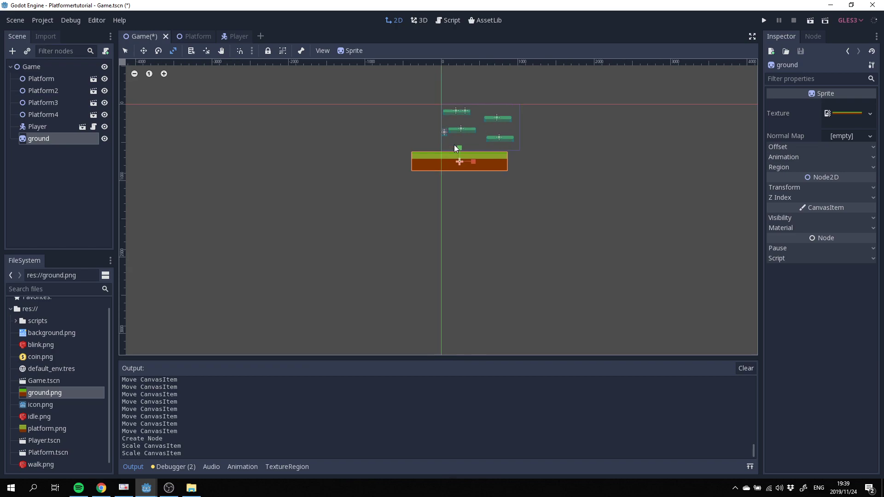
pyautogui.scroll(1, 454, 148)
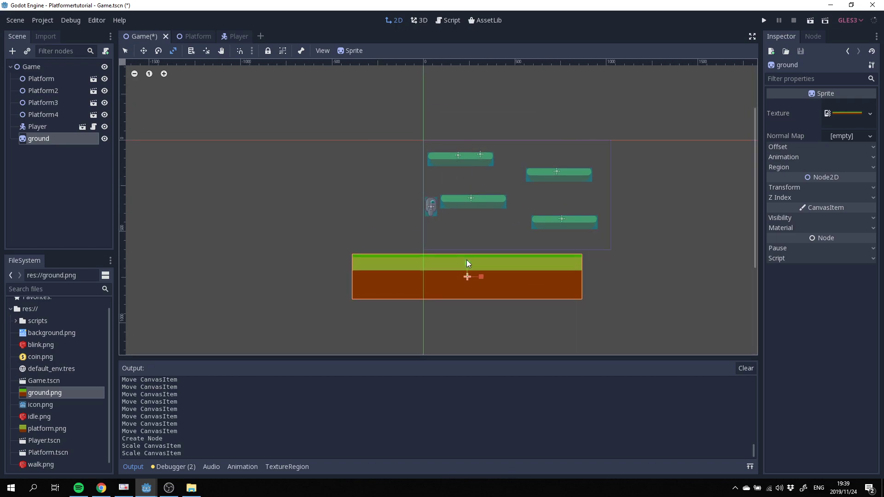
# Step: Stretch the ground thinner and much wider, then shift it up and right beneath the ledges
pyautogui.hotkey('ctrl', 'z')
pyautogui.hotkey('ctrl', 'shift', 'z')
pyautogui.moveTo(468, 260); pyautogui.dragTo(488, 277)
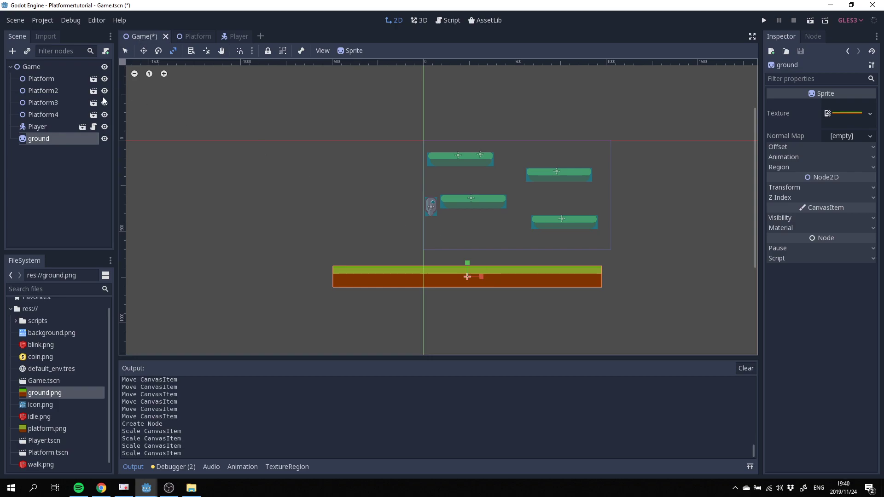
pyautogui.click(144, 50)
pyautogui.moveTo(468, 275); pyautogui.dragTo(507, 245)
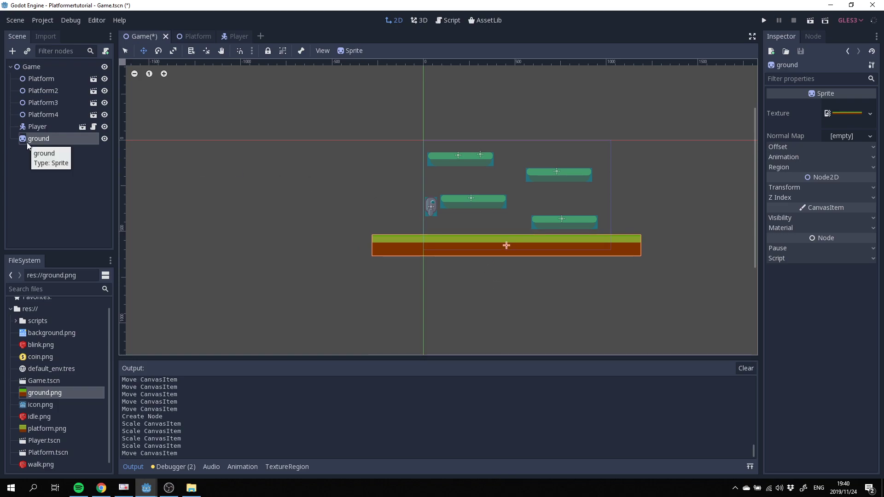
# Step: Add a StaticBody2D child node under the ground sprite
pyautogui.rightClick(47, 139)
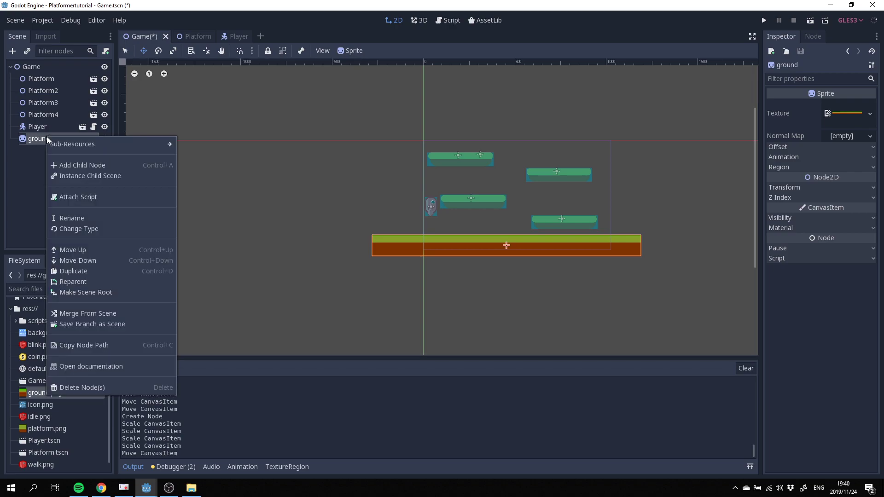
pyautogui.click(114, 169)
pyautogui.write('stat')
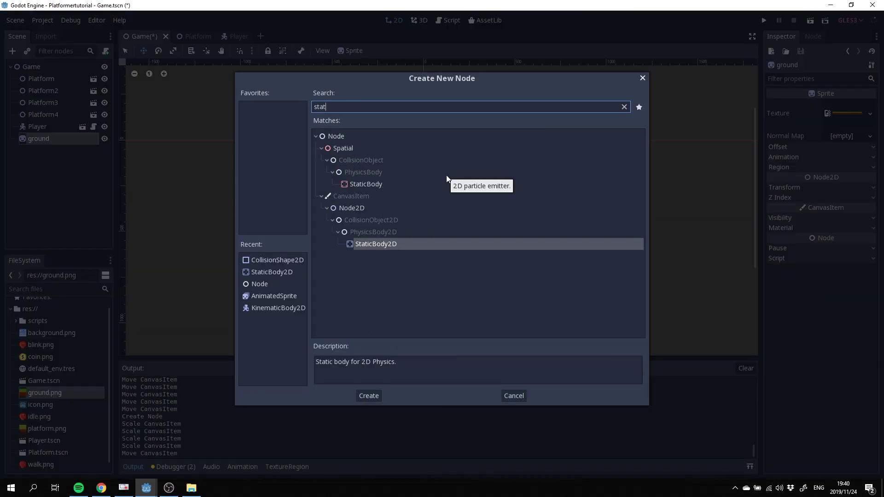
pyautogui.doubleClick(380, 248)
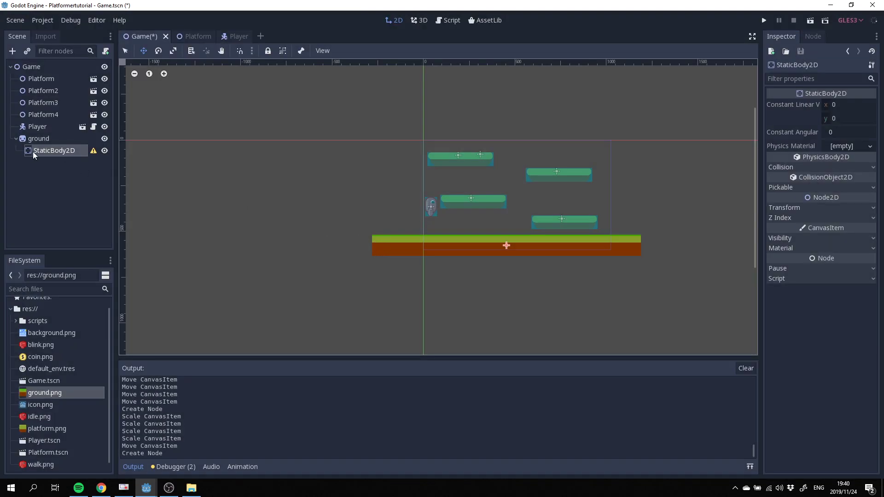
# Step: Give the StaticBody2D a CollisionShape2D child with a New RectangleShape2D shape
pyautogui.rightClick(48, 150)
pyautogui.click(97, 154)
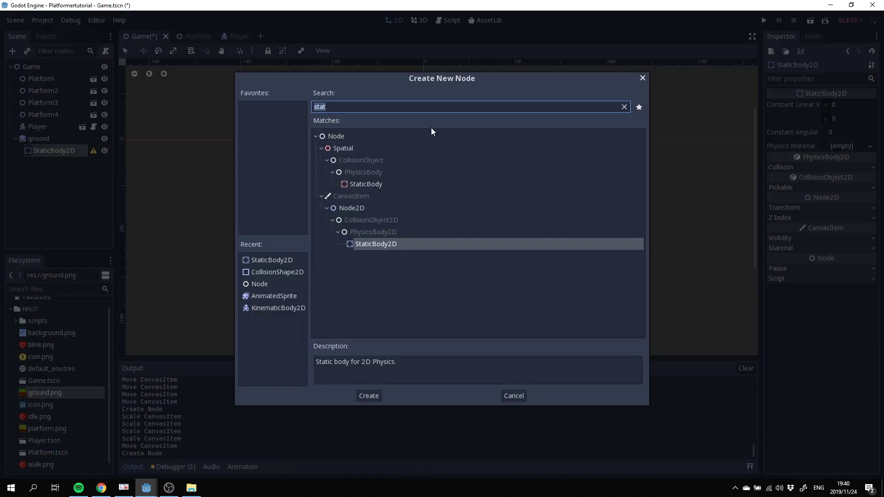
pyautogui.write('coll')
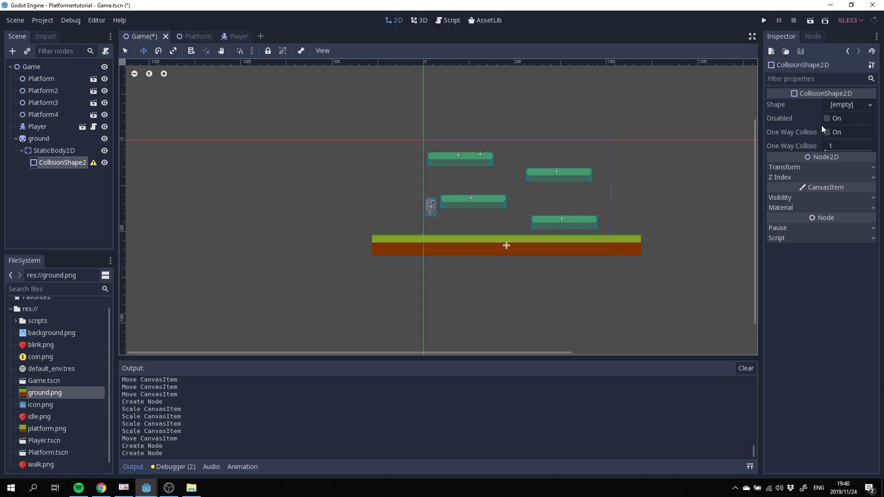
pyautogui.click(869, 105)
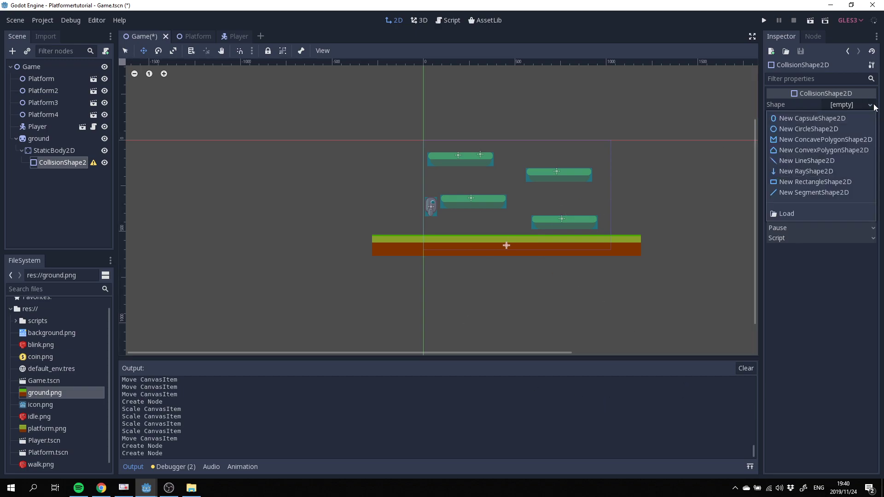
pyautogui.click(836, 182)
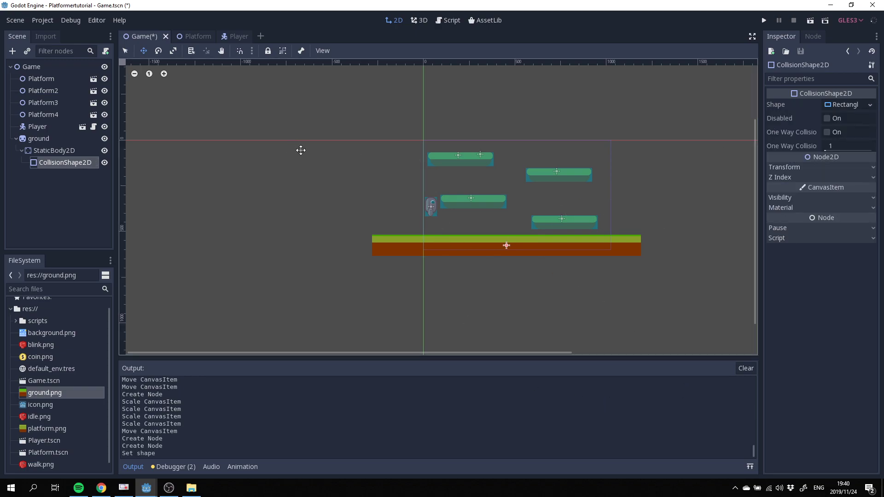
# Step: Scale the collision rectangle to span the ground strip, top at the grass, and save the Game scene
pyautogui.click(174, 51)
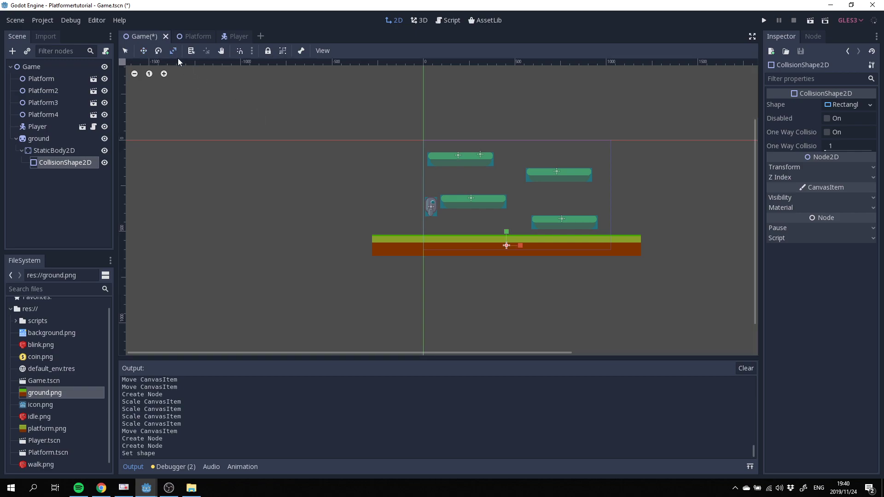
pyautogui.moveTo(519, 247); pyautogui.dragTo(642, 256)
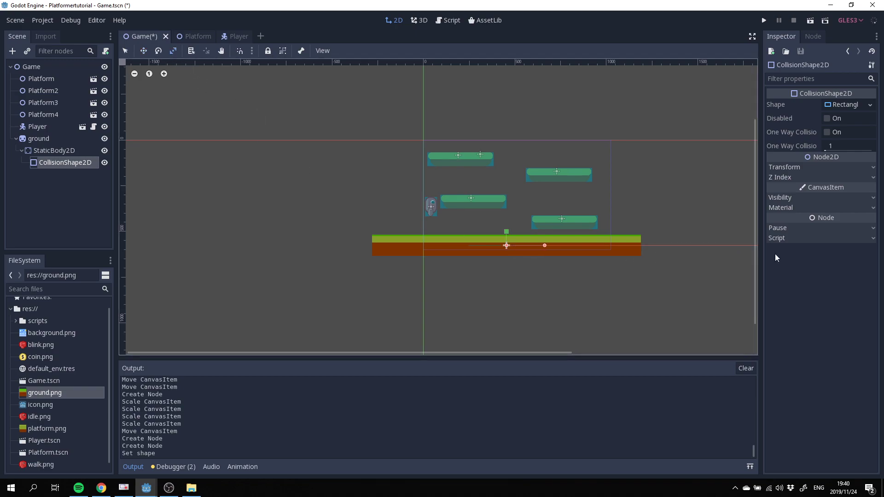
pyautogui.moveTo(775, 258); pyautogui.dragTo(560, 238)
pyautogui.moveTo(508, 231); pyautogui.dragTo(506, 169)
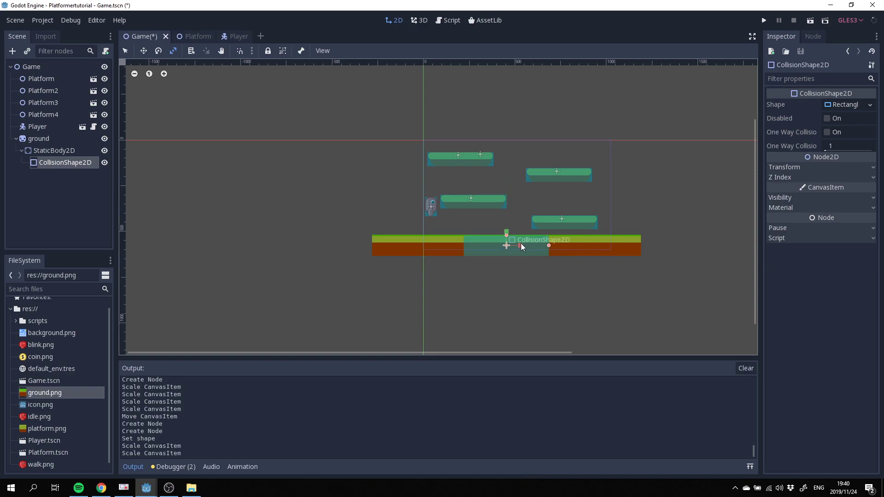
pyautogui.moveTo(521, 243); pyautogui.dragTo(514, 363)
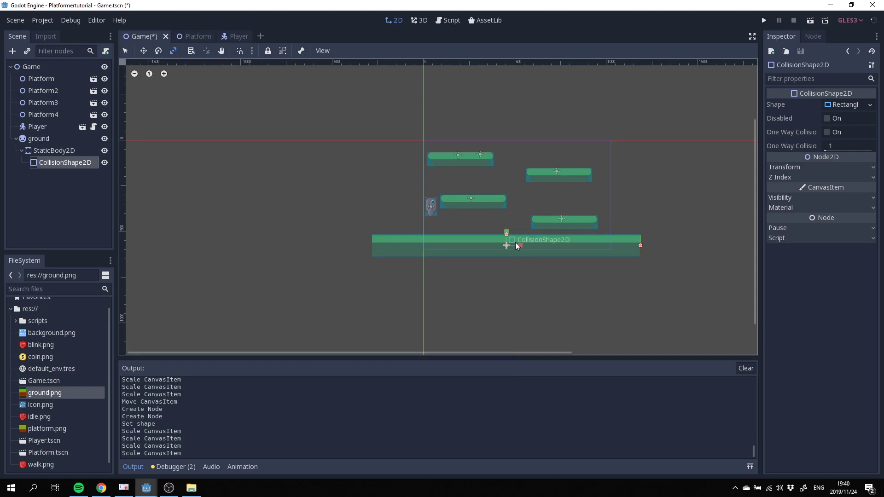
pyautogui.scroll(5, 515, 244)
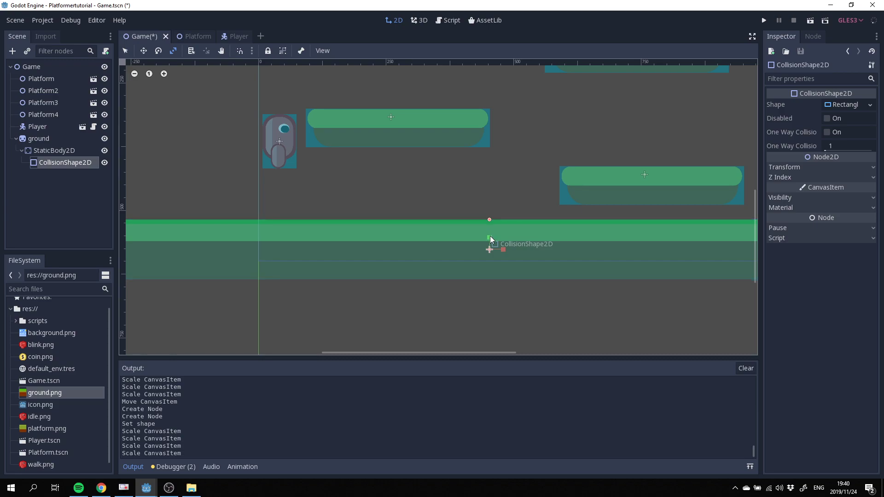
pyautogui.moveTo(490, 237); pyautogui.dragTo(490, 234)
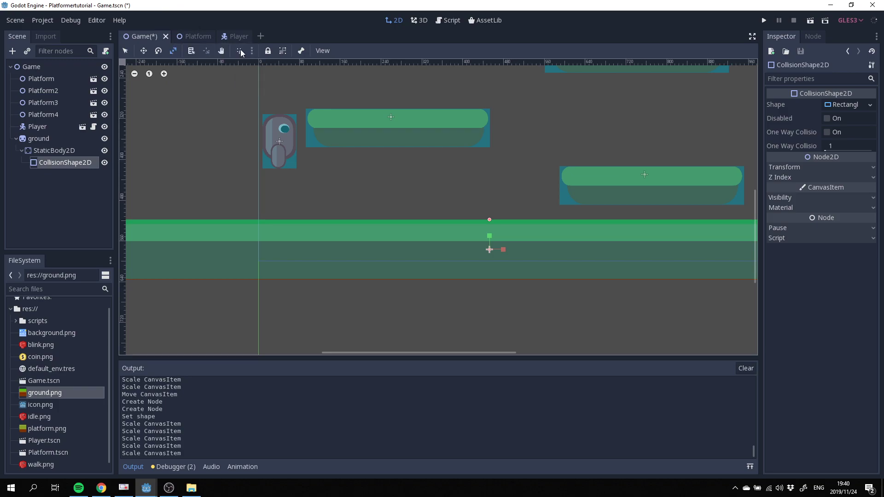
pyautogui.hotkey('ctrl', 's')
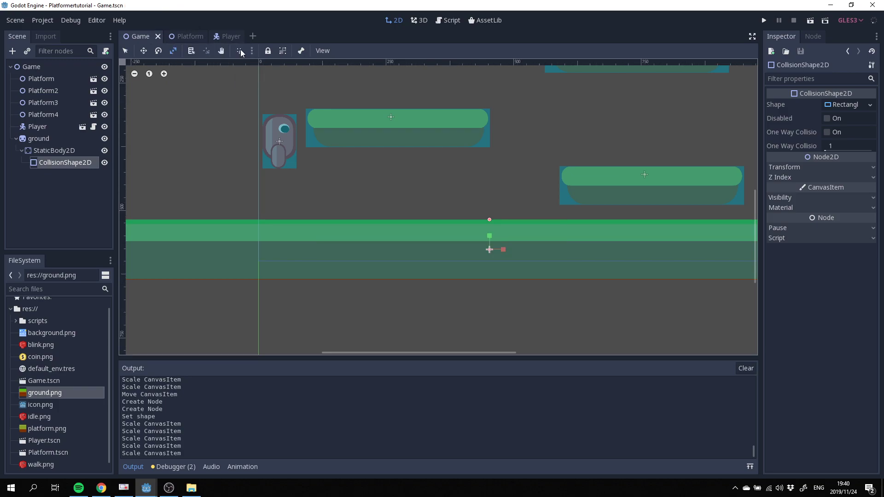
# Step: Run the game and walk the player right and left along the ground beneath the ledges
pyautogui.click(765, 21)
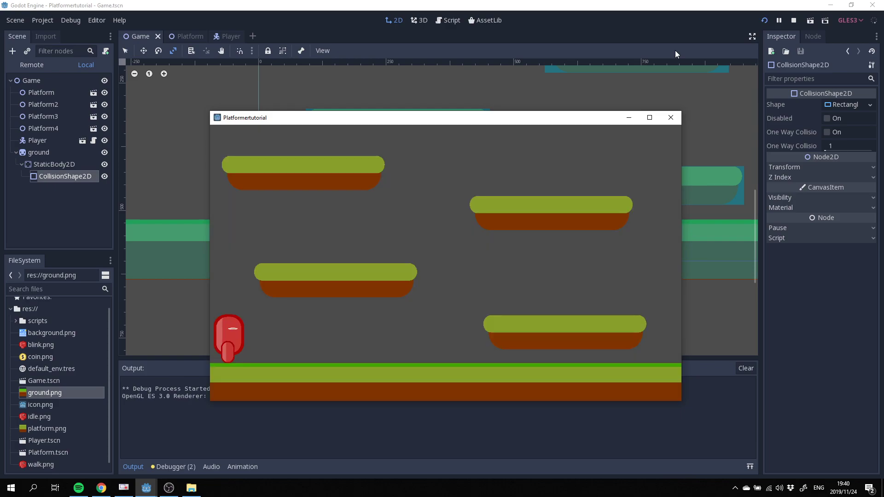
pyautogui.press('Right')
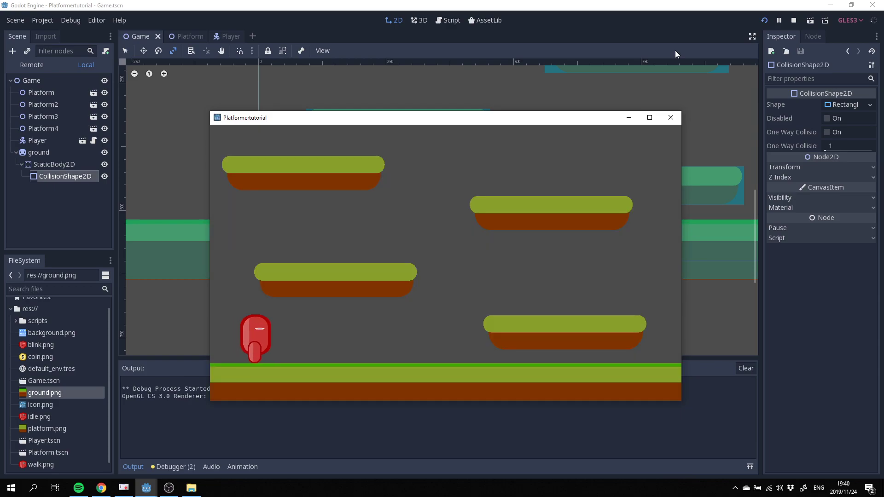
pyautogui.press('Left')
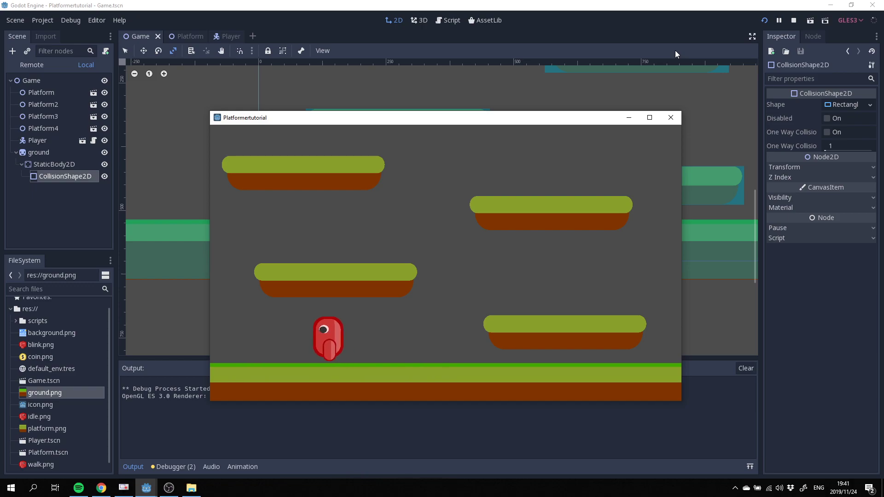
pyautogui.press('Right')
pyautogui.press('Left')
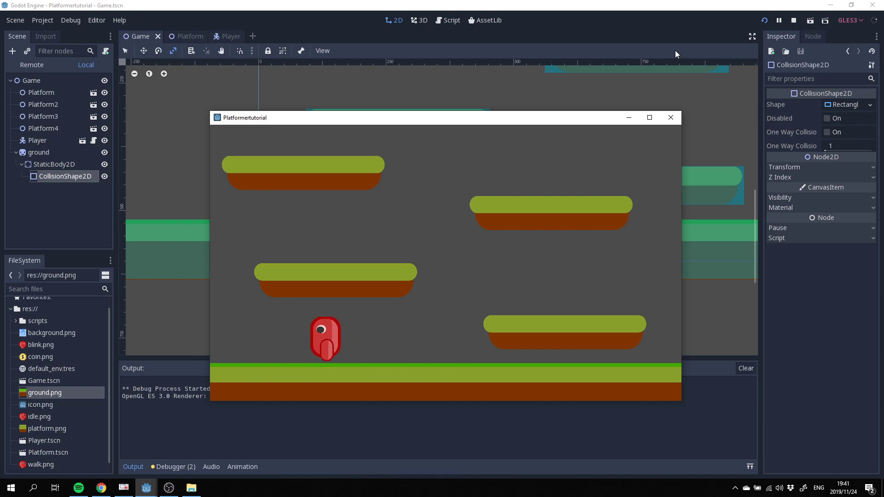
pyautogui.press('Right')
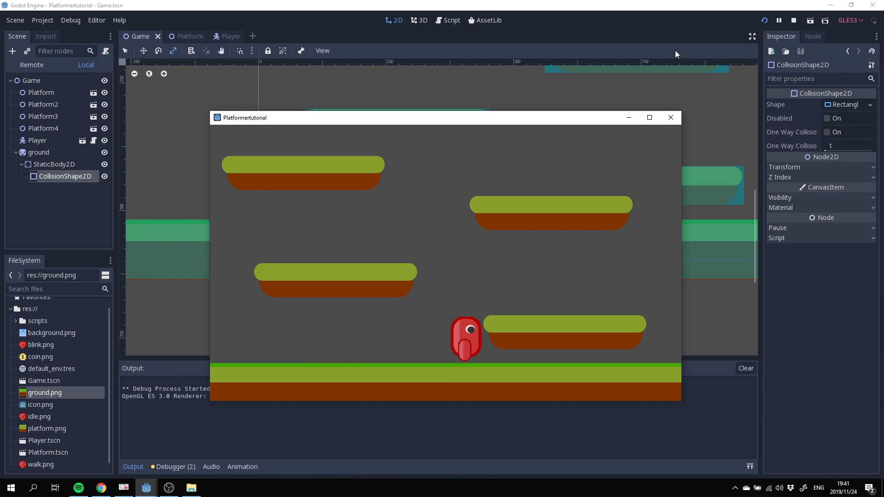
pyautogui.press('Left')
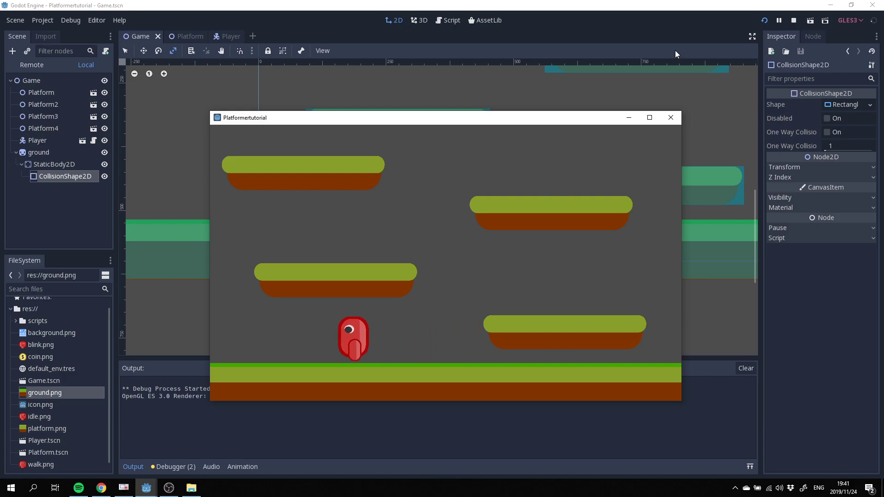
pyautogui.press('Right')
pyautogui.press('Left')
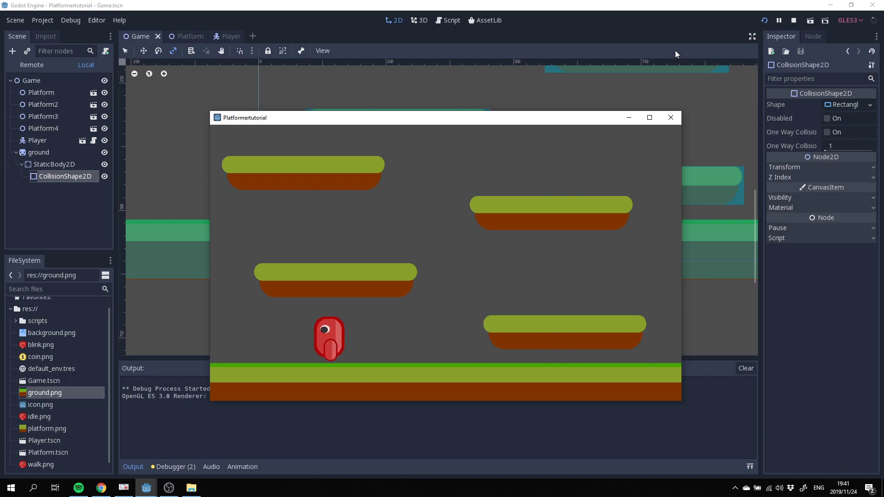
pyautogui.press('Right')
pyautogui.press('Left')
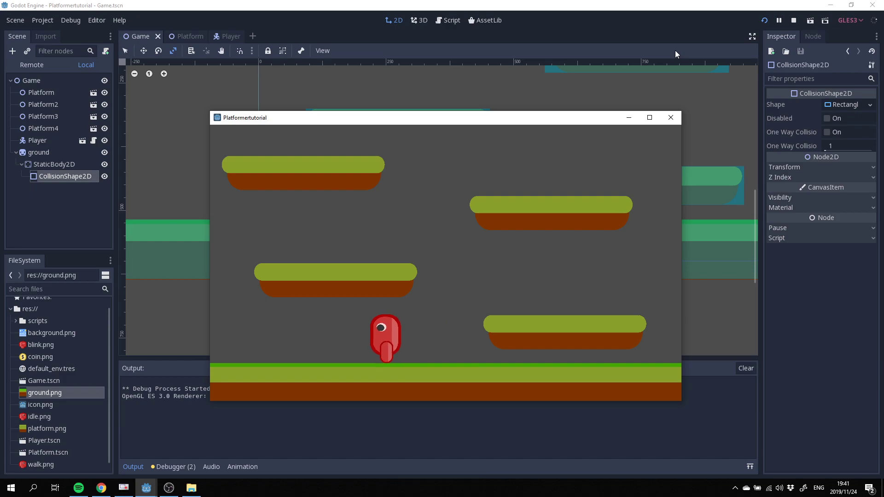
pyautogui.press('Right')
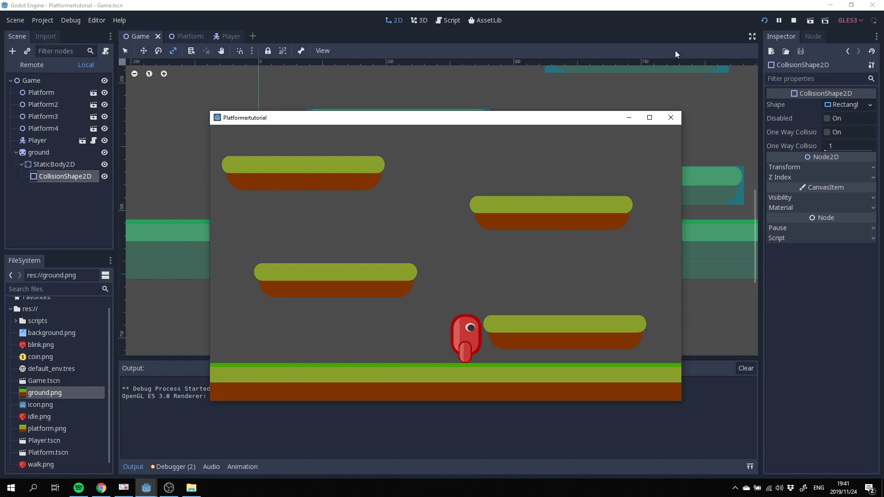
pyautogui.press('Left')
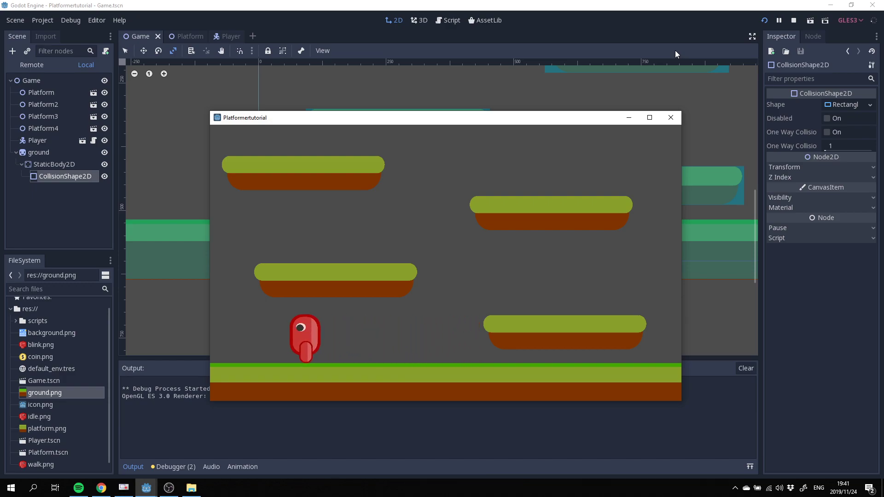